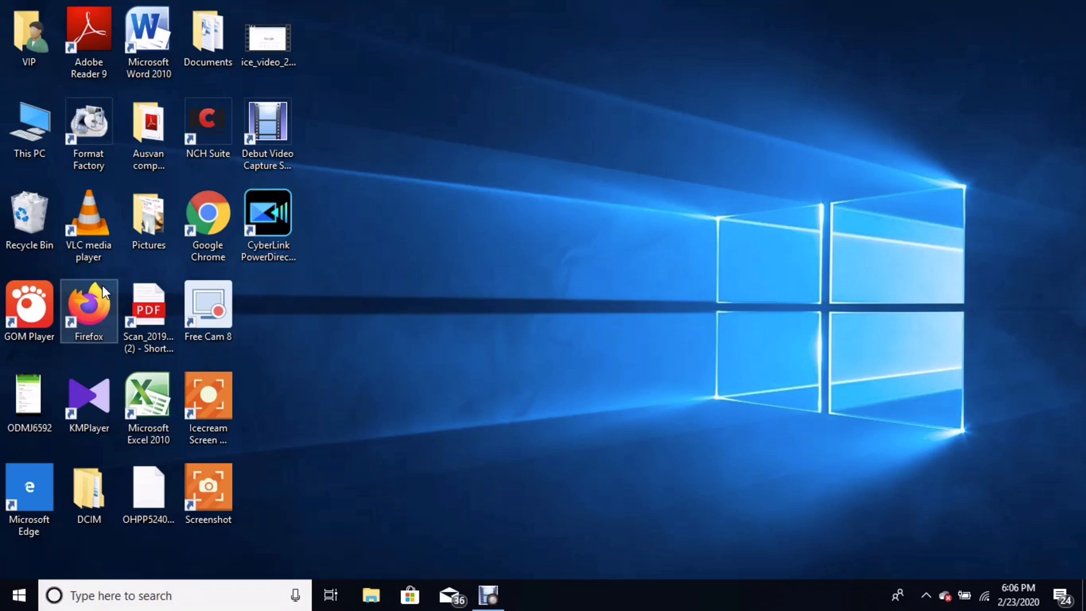
Open Firefox and go to the obsproject.com website
double_click(89, 296)
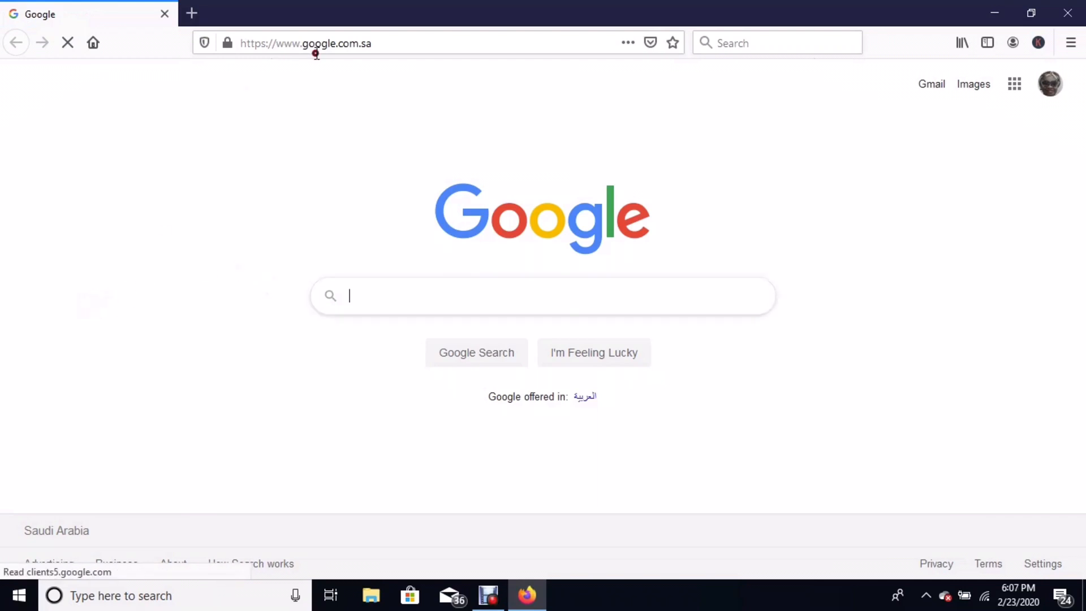
click(331, 40)
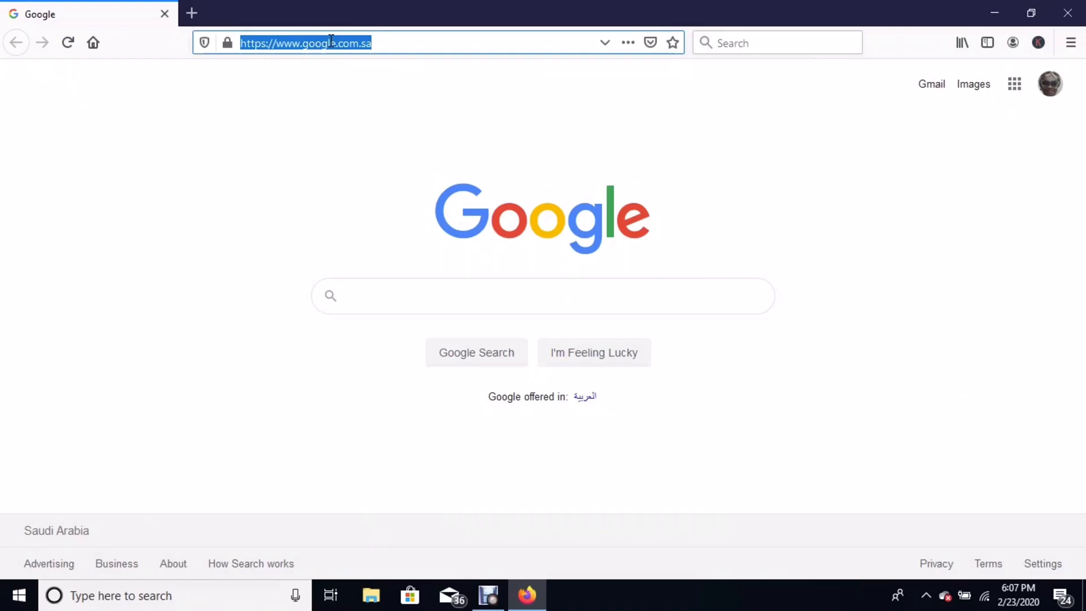
text(obs)
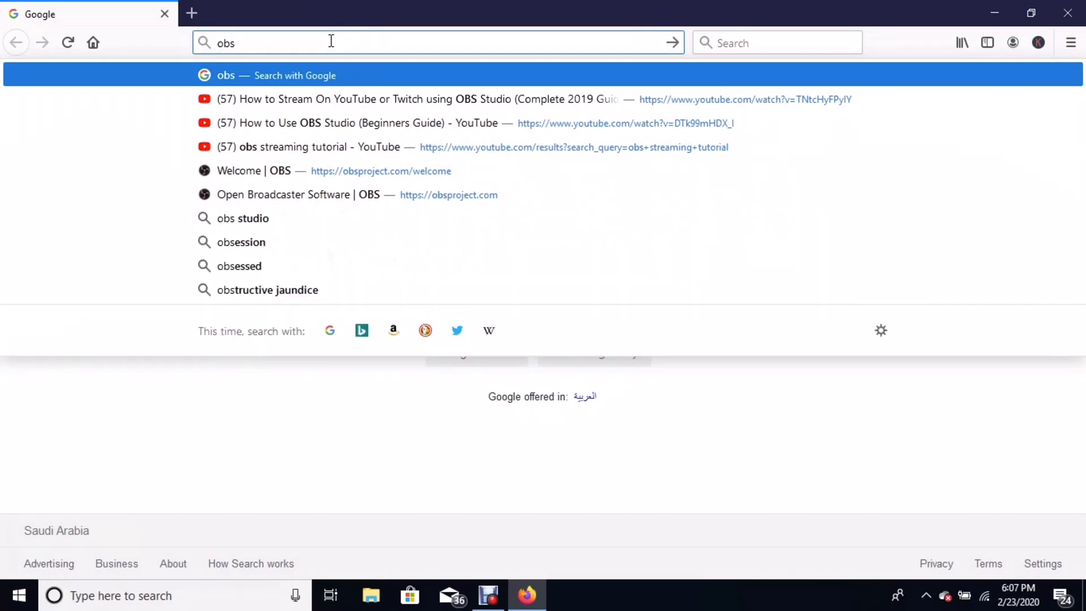
text(project.com)
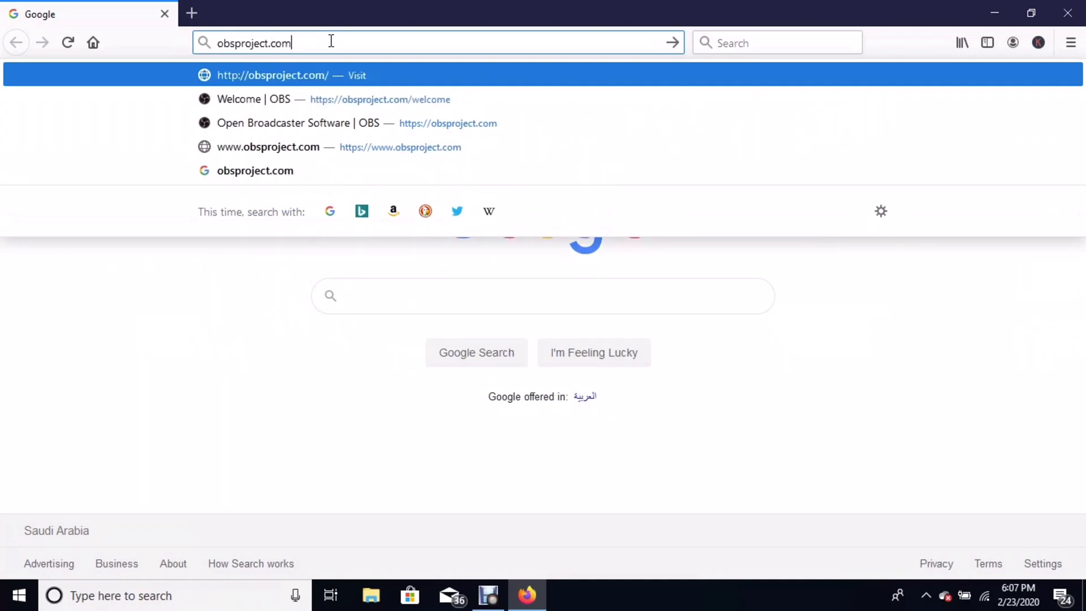
key(Return)
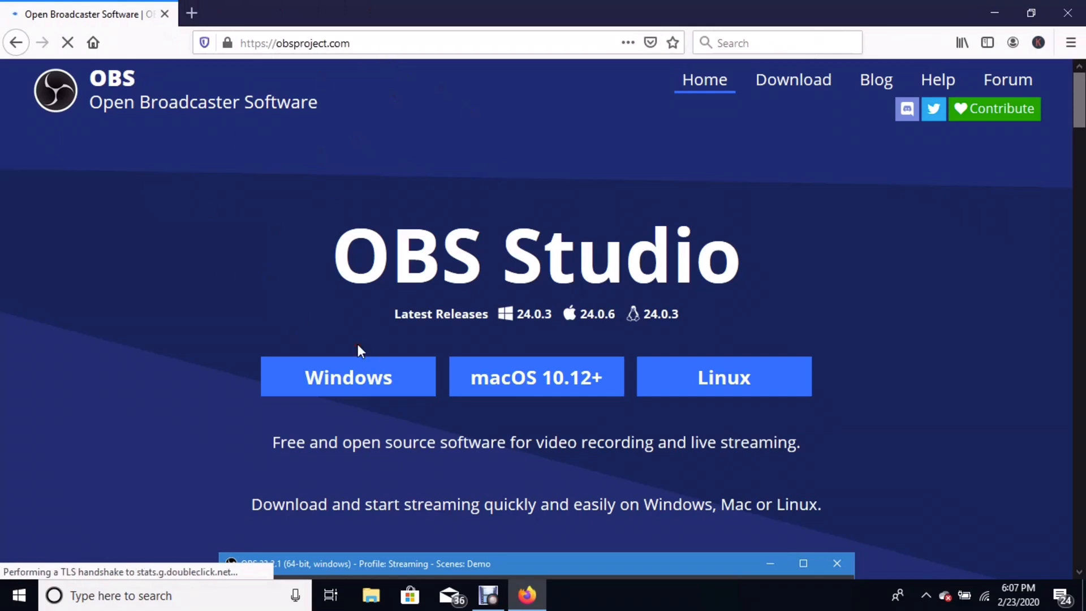
Download and save the Windows installer of OBS Studio, check the download's progress, and minimize the browser
click(351, 378)
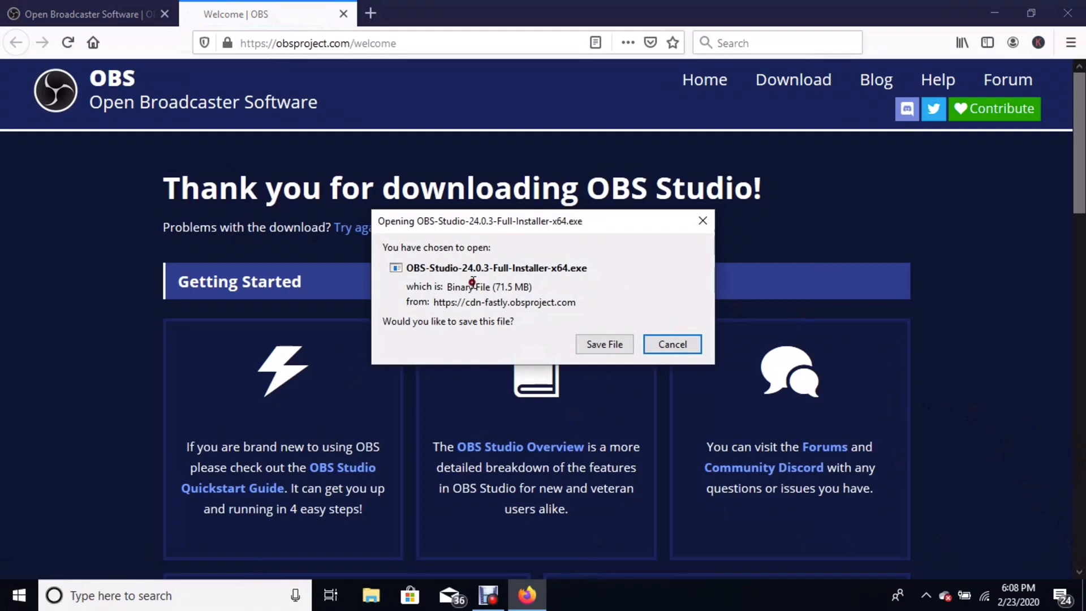
click(598, 341)
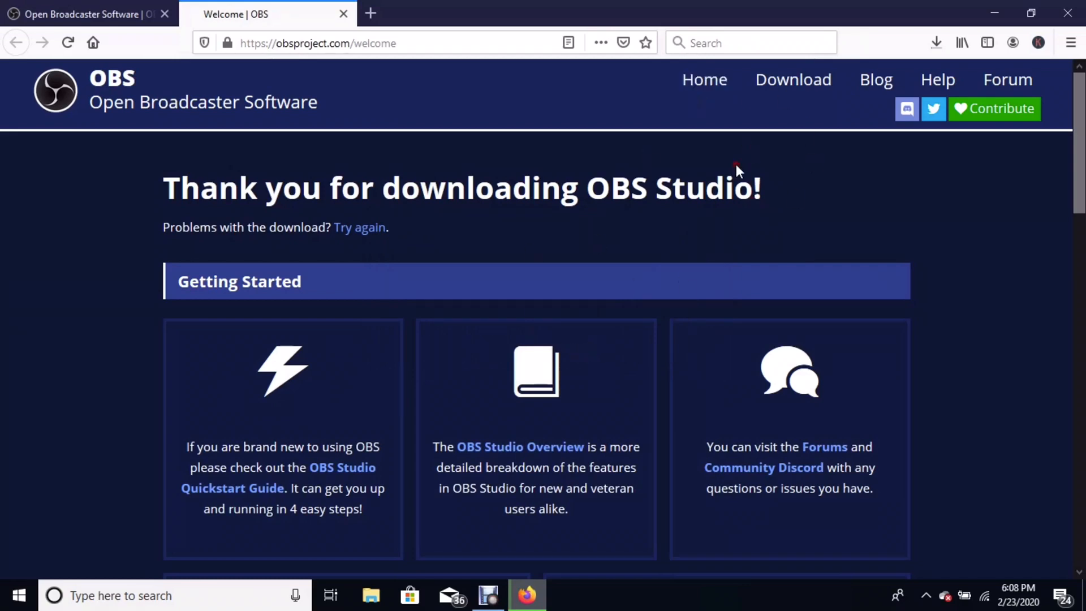
click(936, 44)
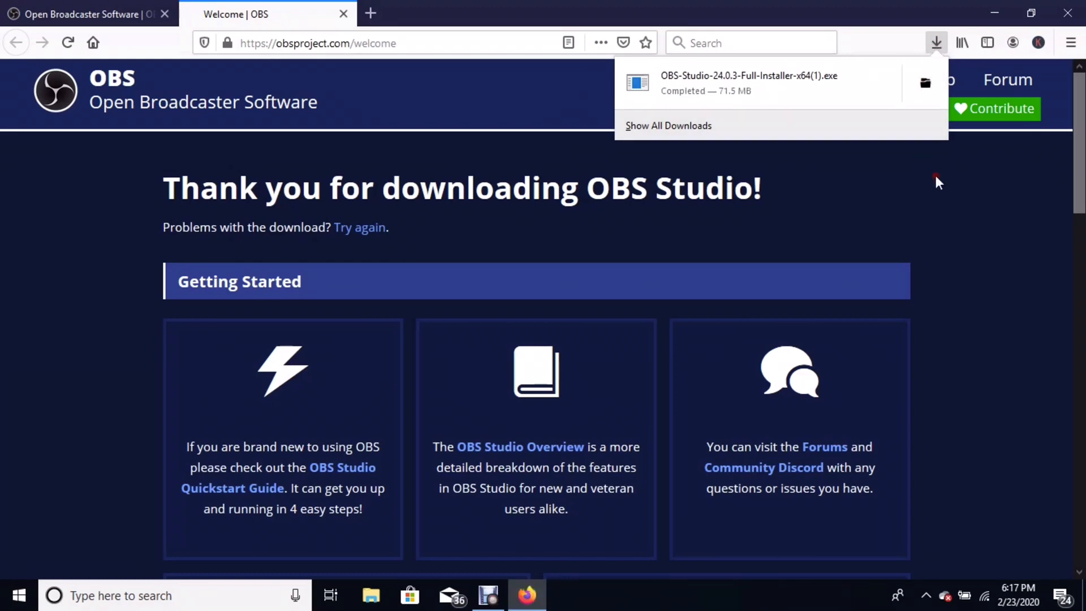
click(979, 222)
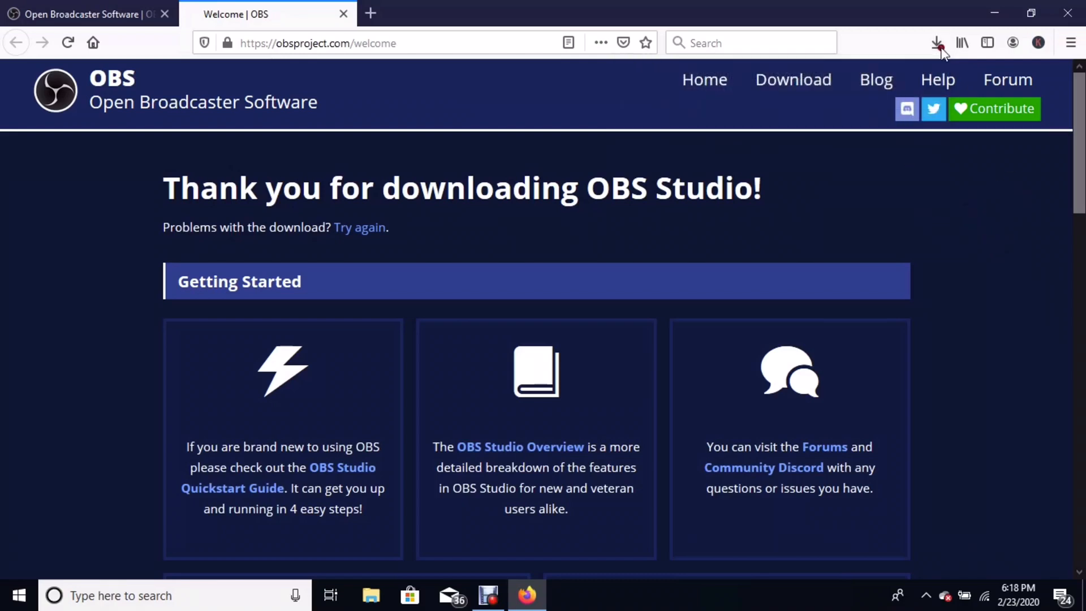
click(992, 22)
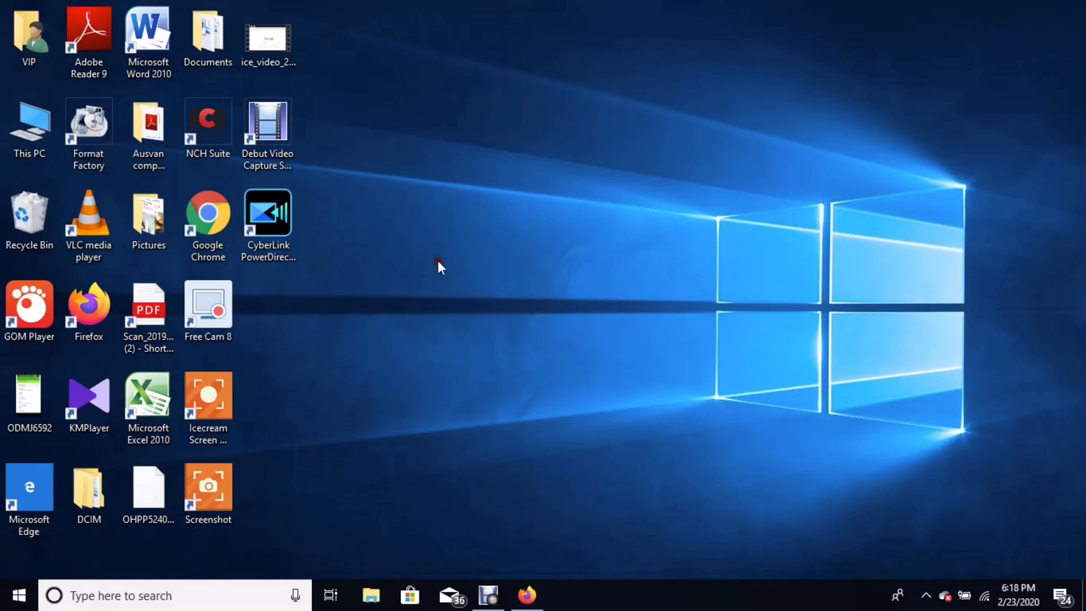
Find OBS-Studio-24.0.3-Full-Installer-x64(1) in the Downloads folder and run it, clearing the folder window out of the way
double_click(208, 49)
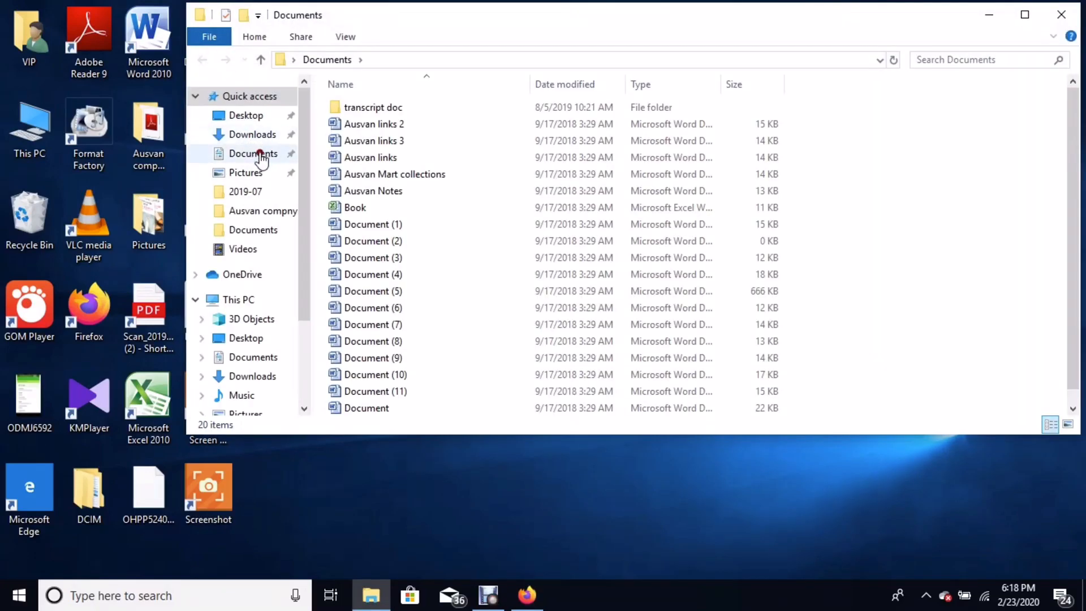
click(253, 136)
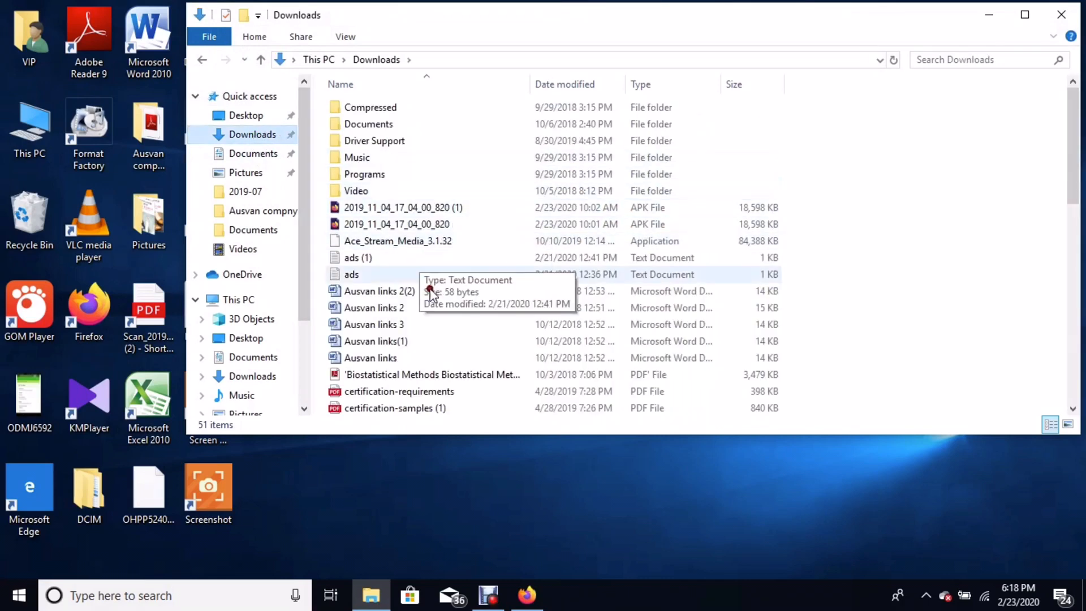
click(1073, 409)
click(1073, 408)
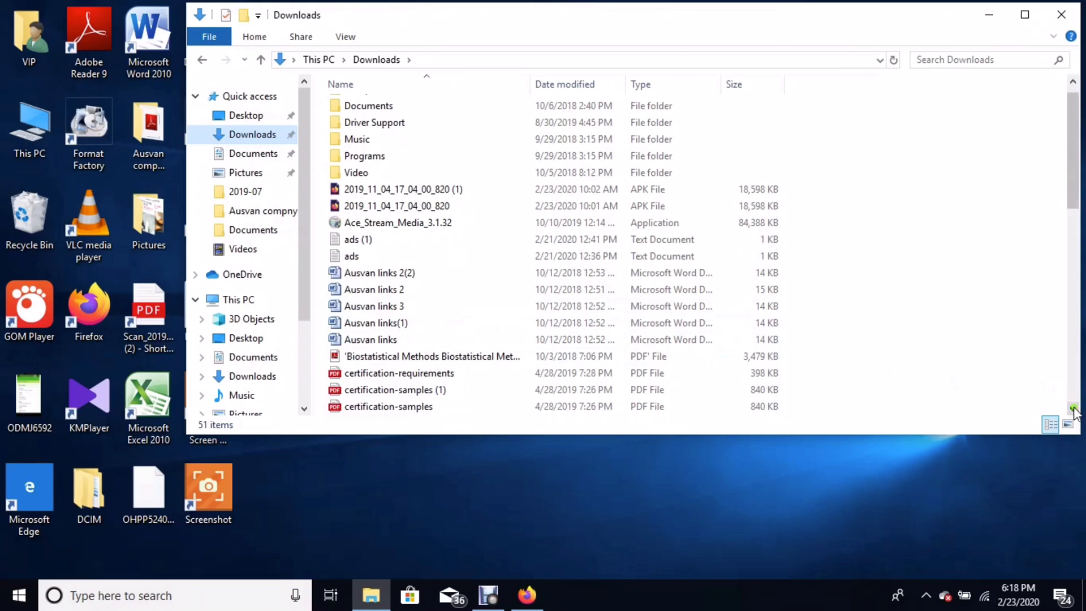
click(1072, 408)
click(1073, 408)
click(1073, 408)
click(1073, 409)
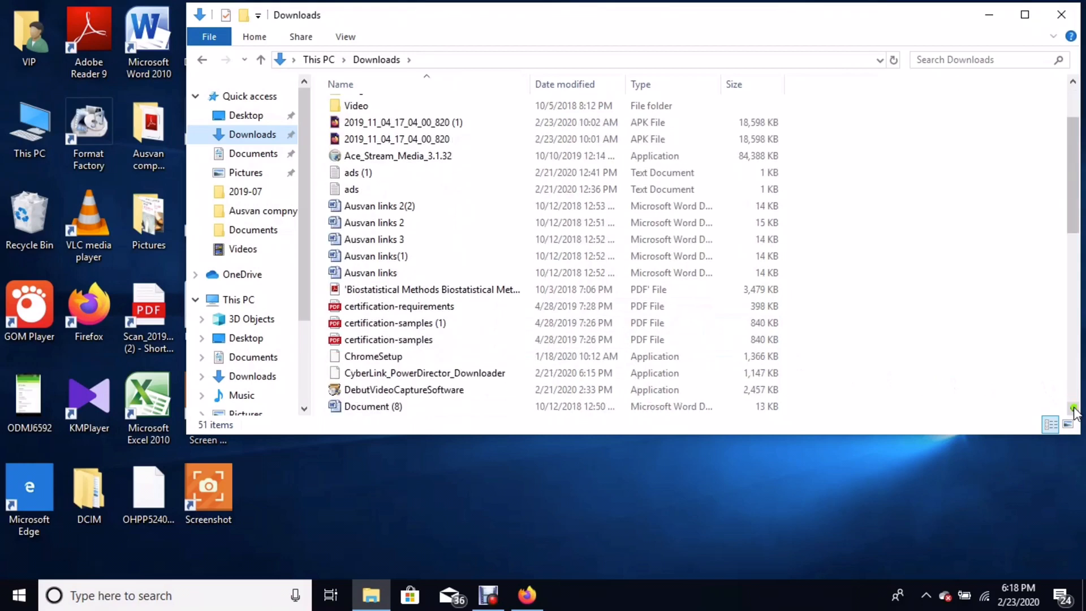
scroll(1073, 409, down, 5)
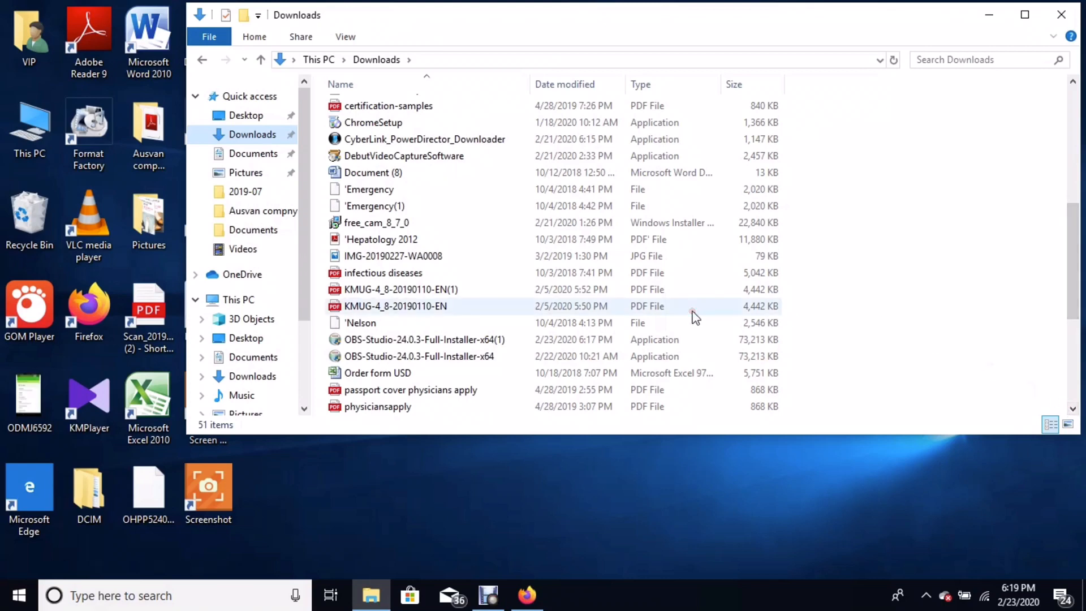
click(465, 342)
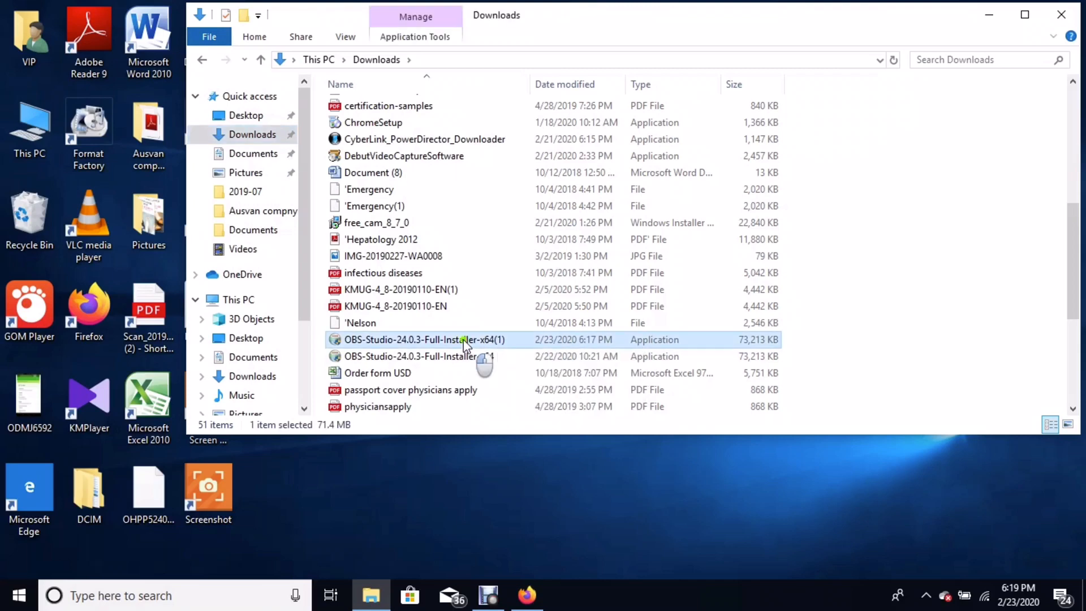
double_click(464, 342)
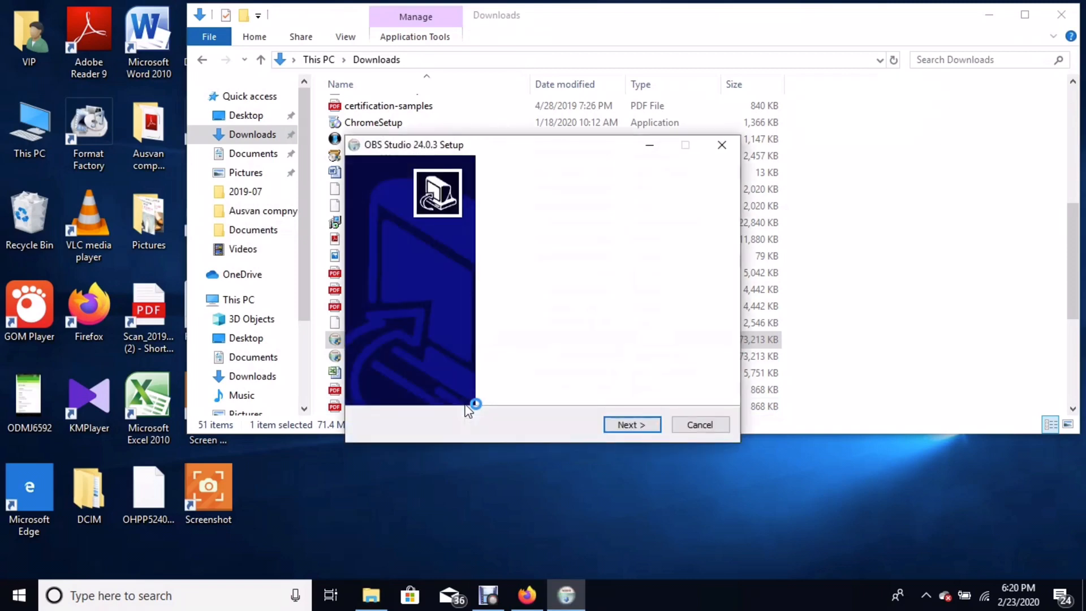
click(988, 15)
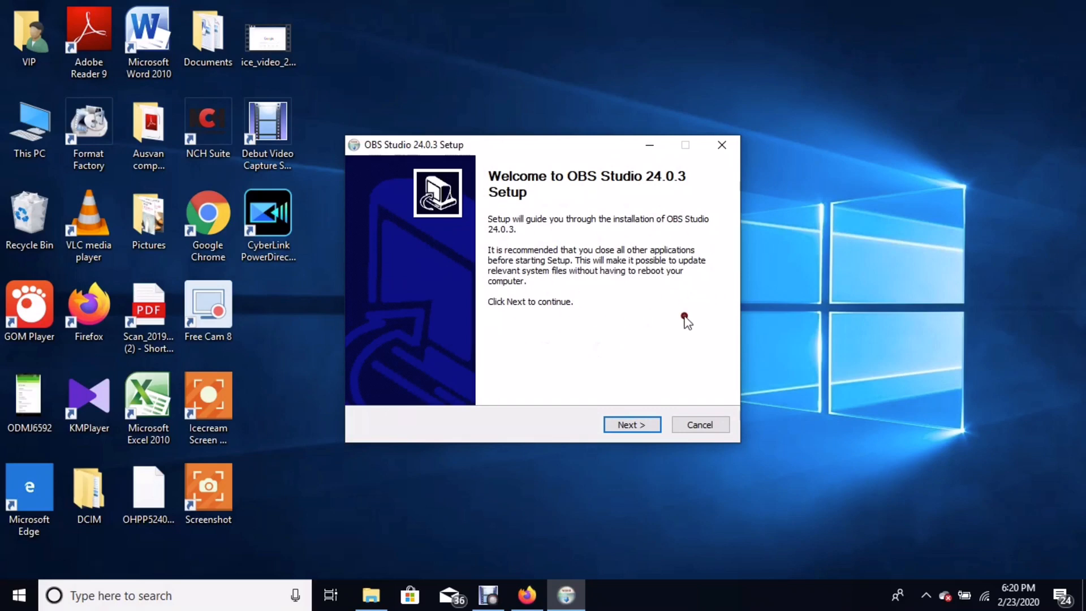
Accept the license agreement and install OBS Studio 24.0.3 in C:\Program Files\obs-studio with the default components
click(628, 425)
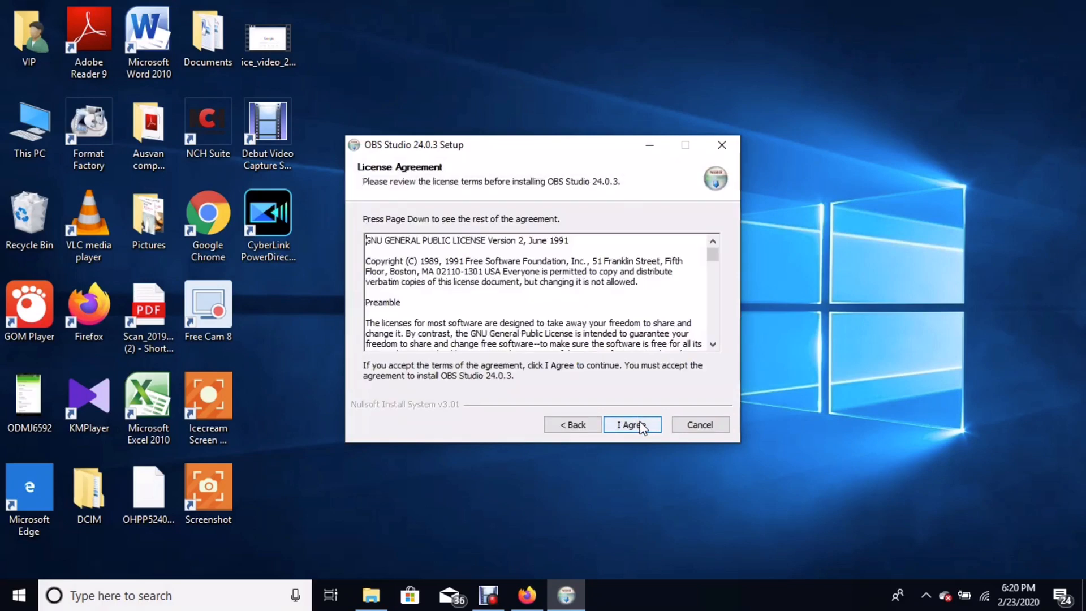
click(713, 344)
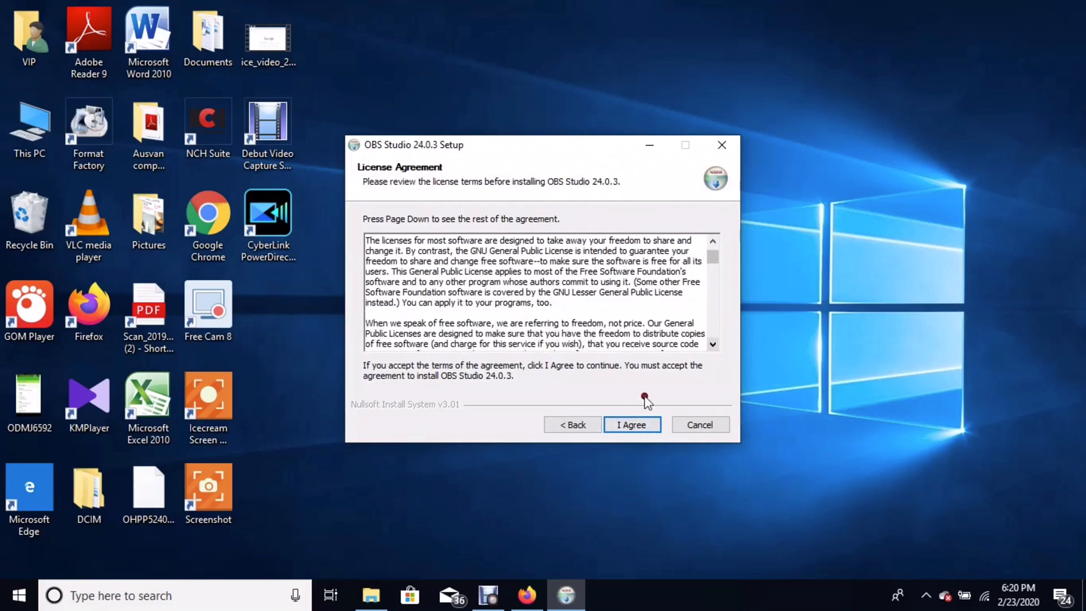
click(630, 424)
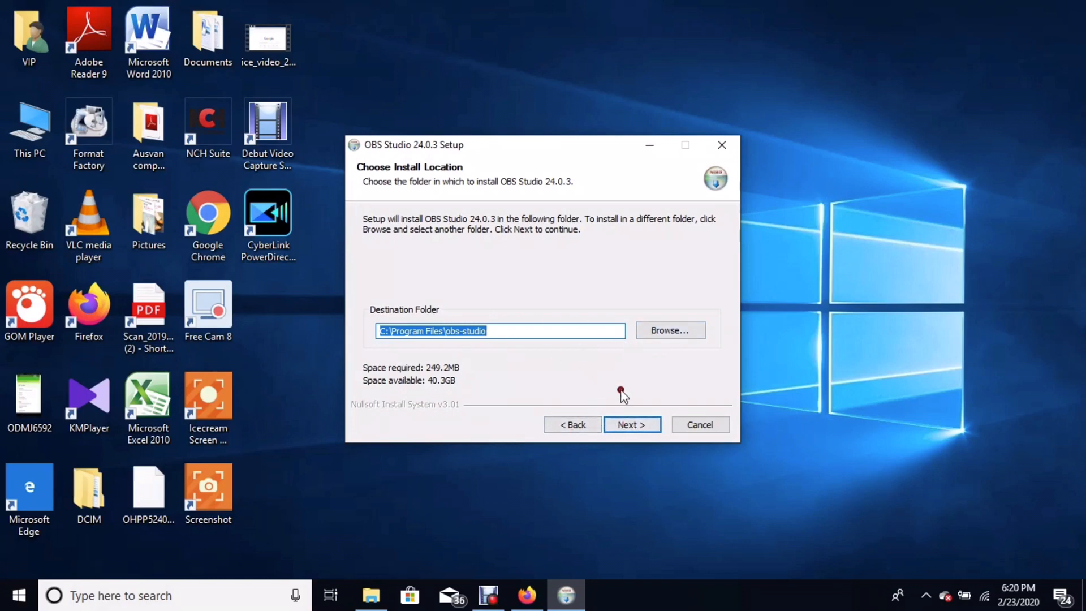
click(632, 425)
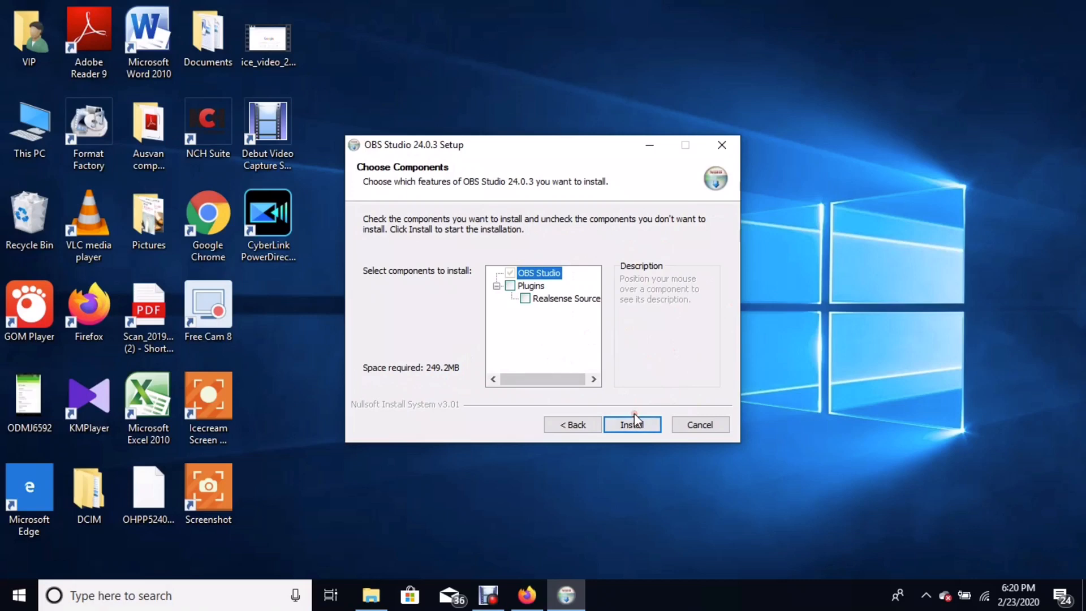
click(634, 422)
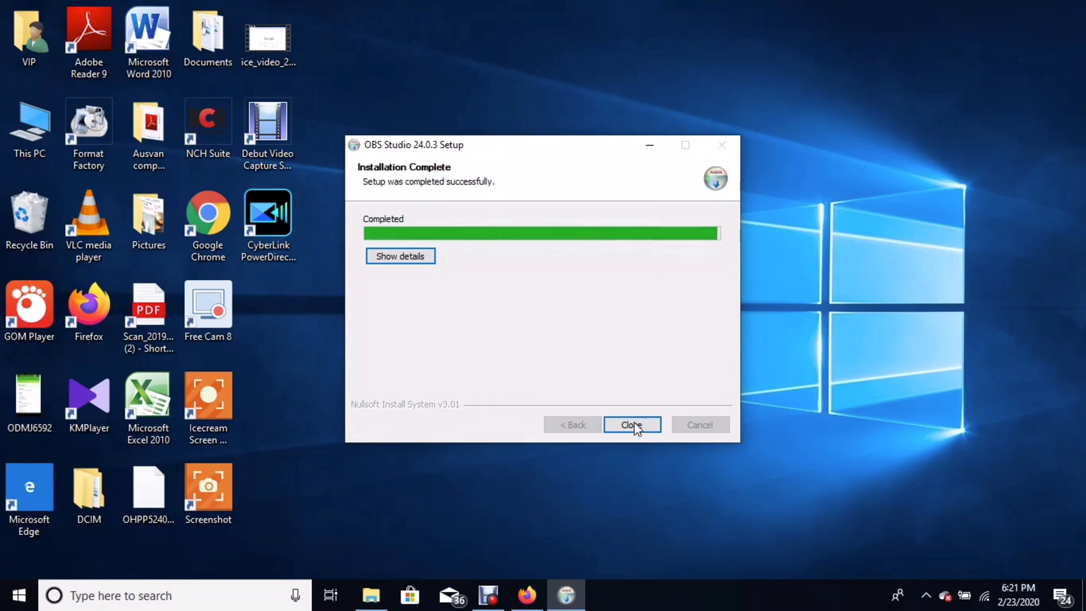
Finish the OBS Studio setup and launch OBS Studio
click(632, 424)
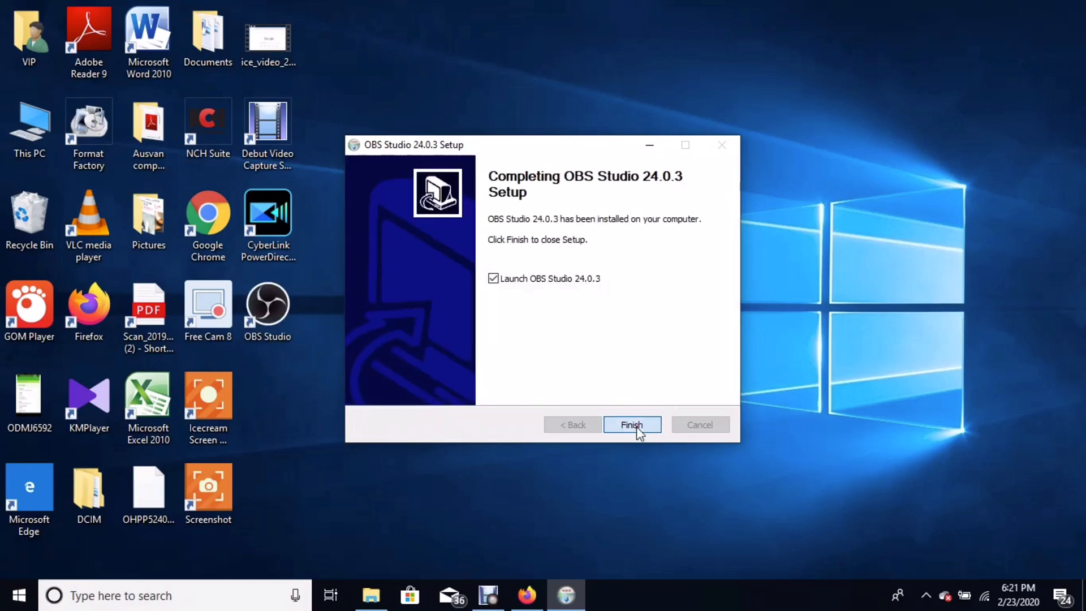
click(632, 426)
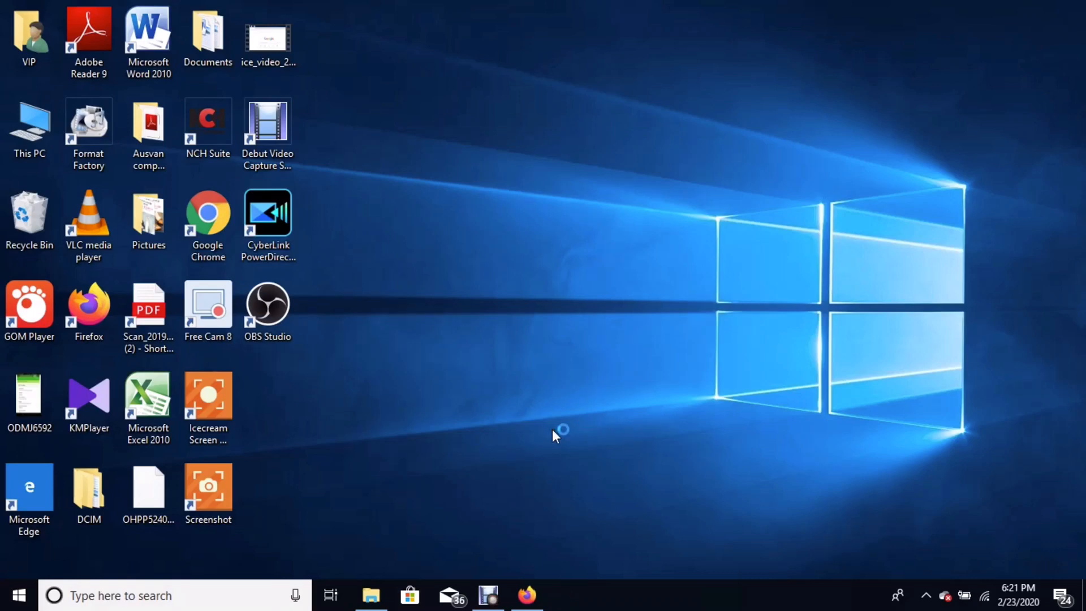
double_click(267, 306)
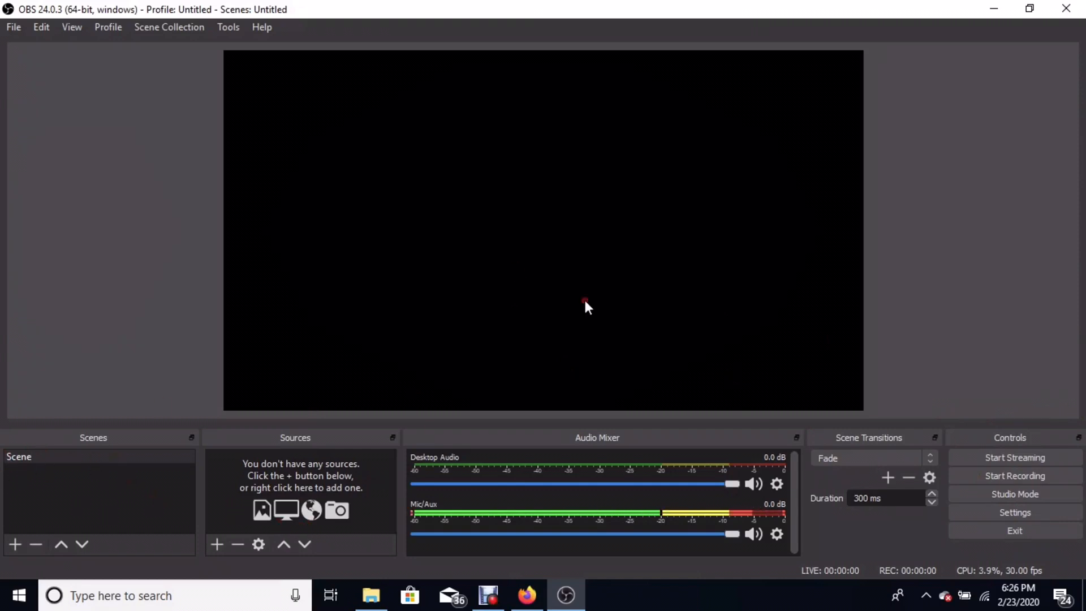
Add a new browser source named Browser1 with its default properties and move it nearer the centre of the preview canvas
click(218, 543)
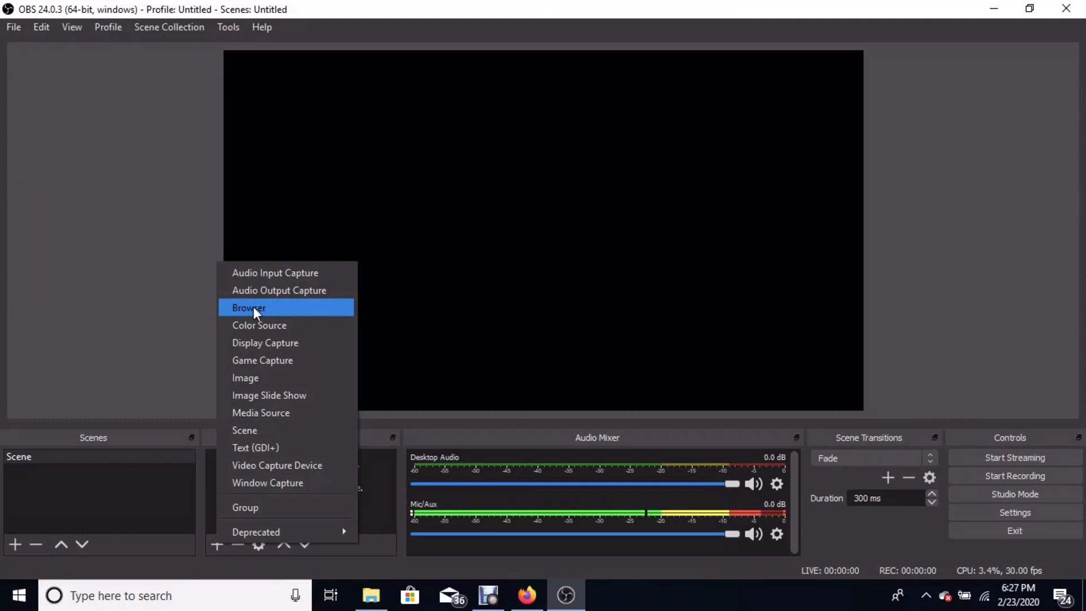
click(262, 325)
click(246, 307)
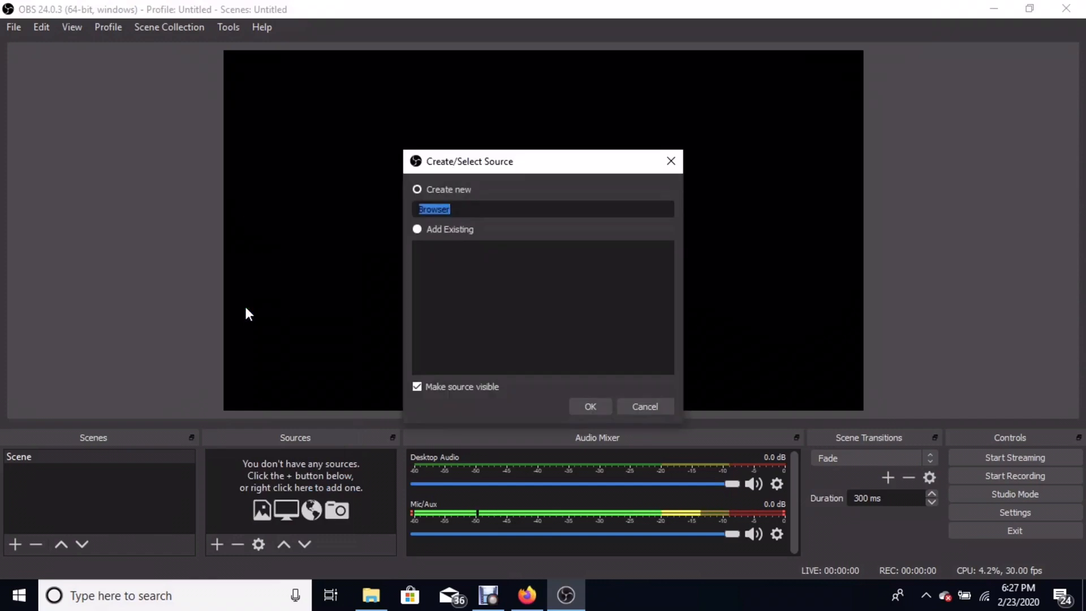
click(466, 213)
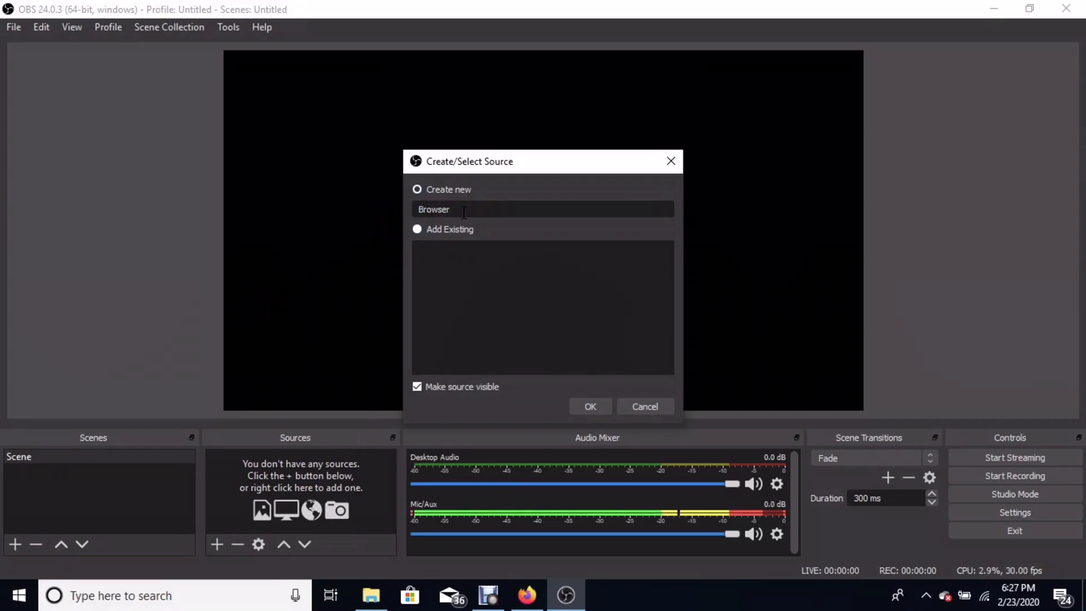
text(2)
key(BackSpace)
text(1)
click(588, 404)
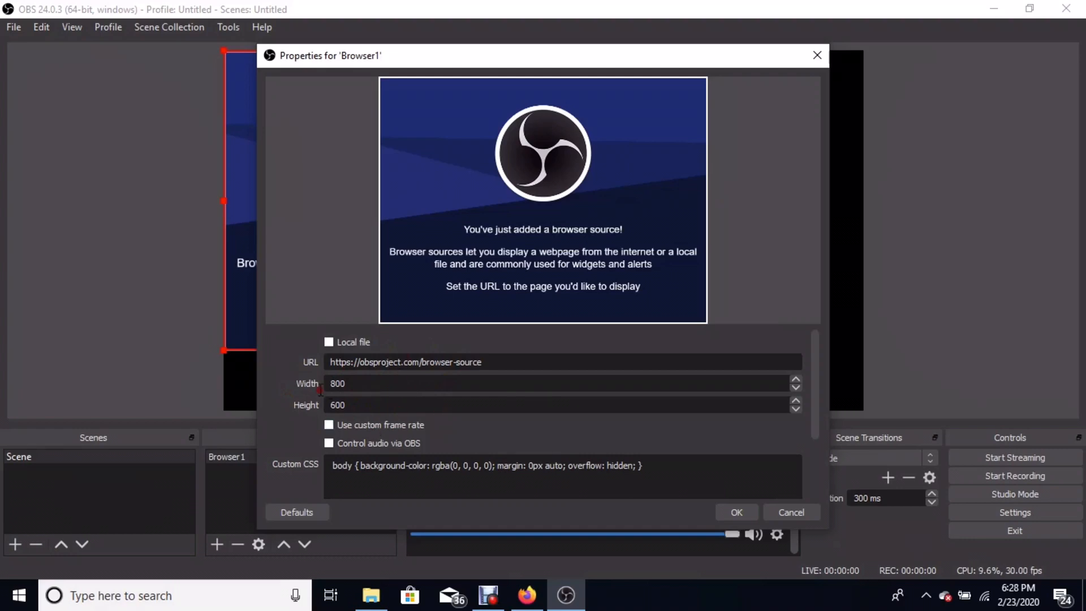
click(734, 513)
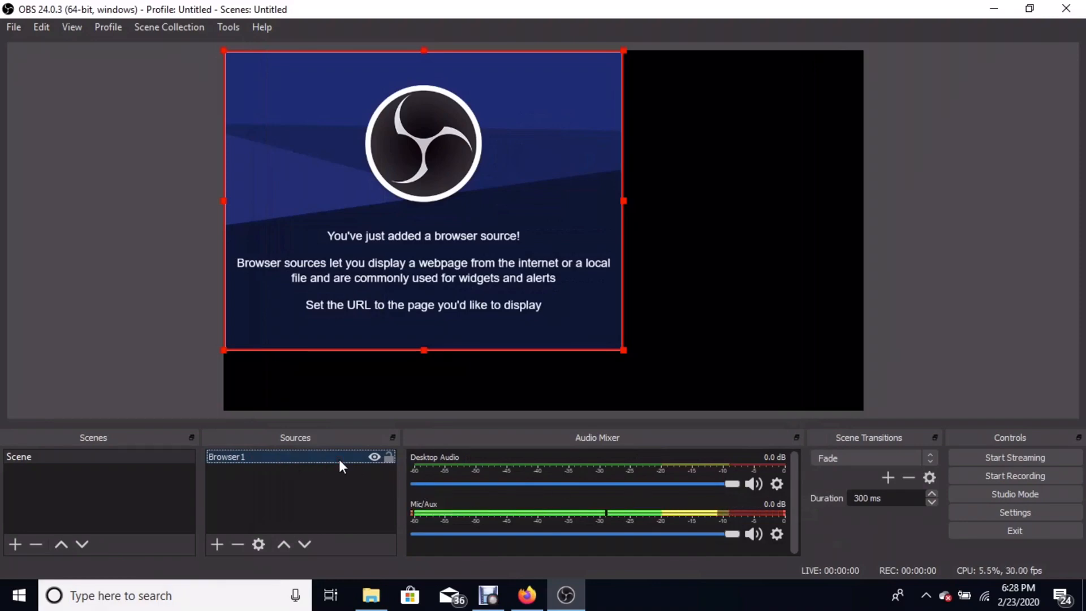
click(423, 347)
drag(425, 346, 506, 365)
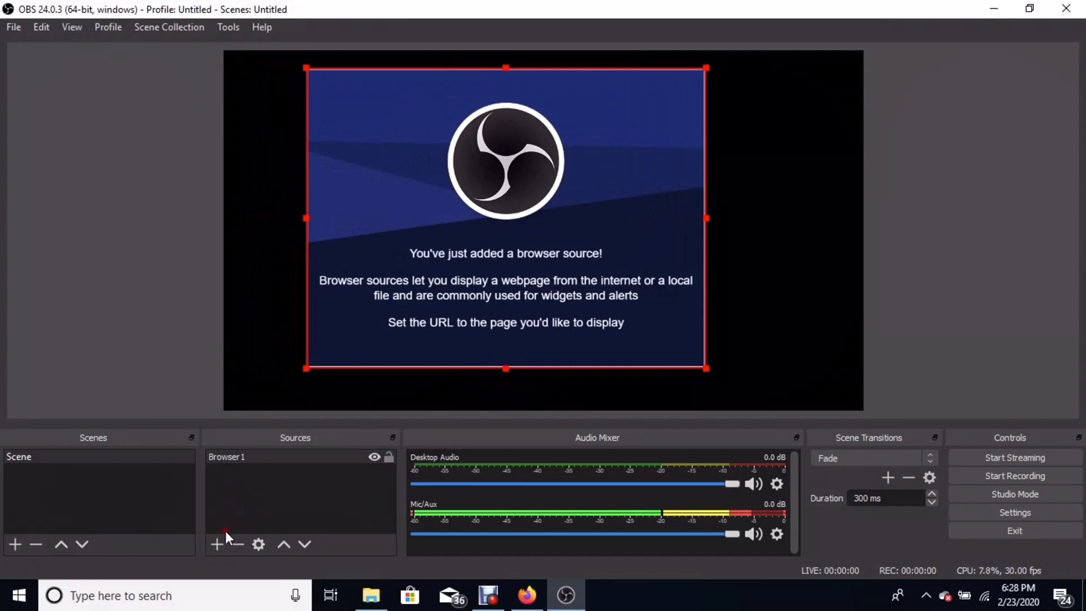
Remove the Browser1 source from the scene and confirm the removal
click(271, 452)
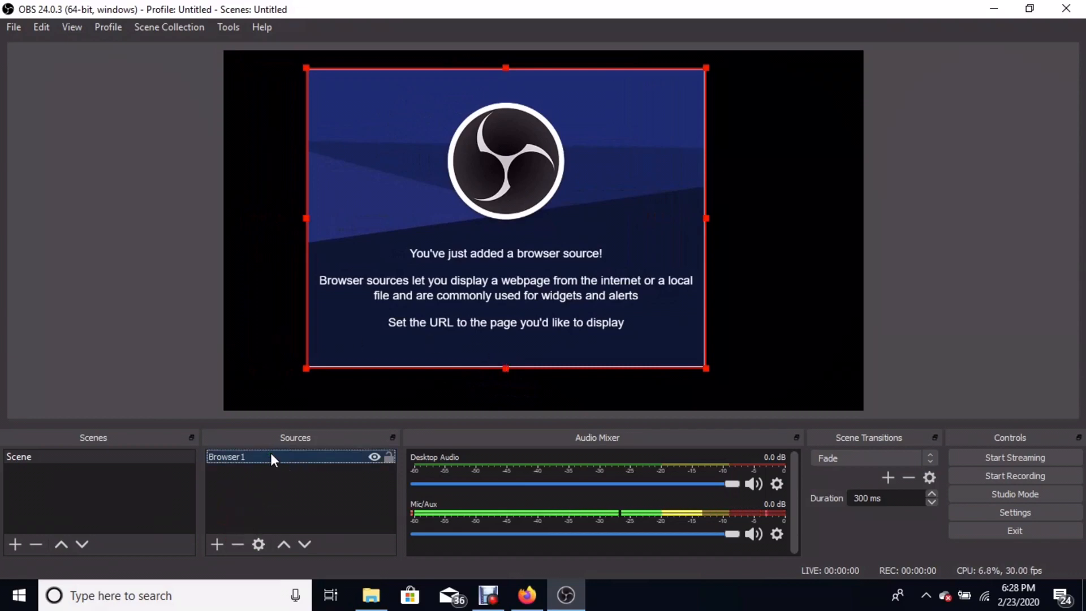
click(238, 545)
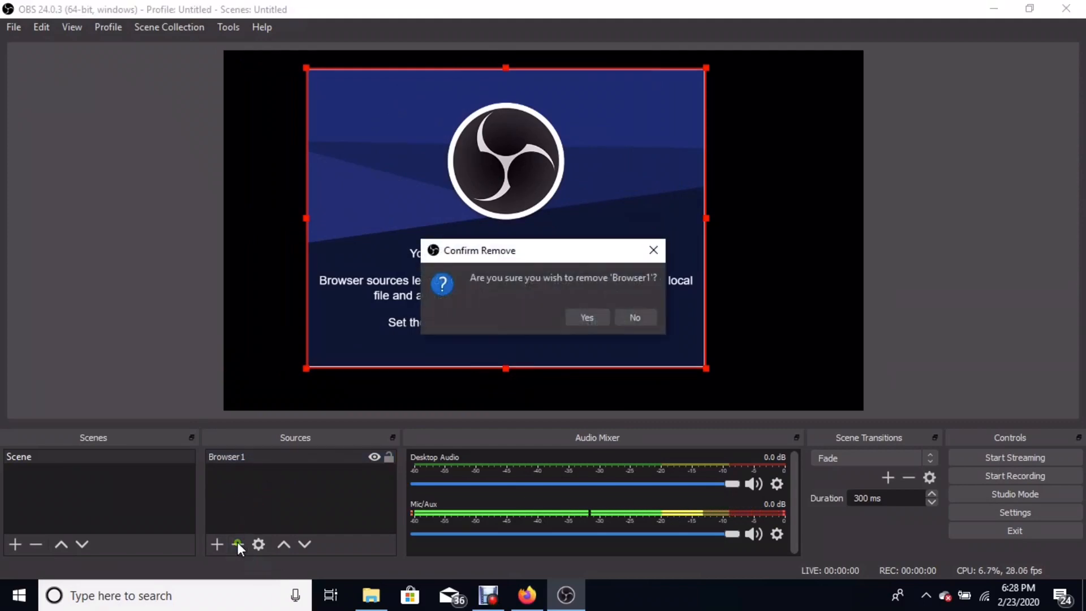
click(578, 317)
click(578, 317)
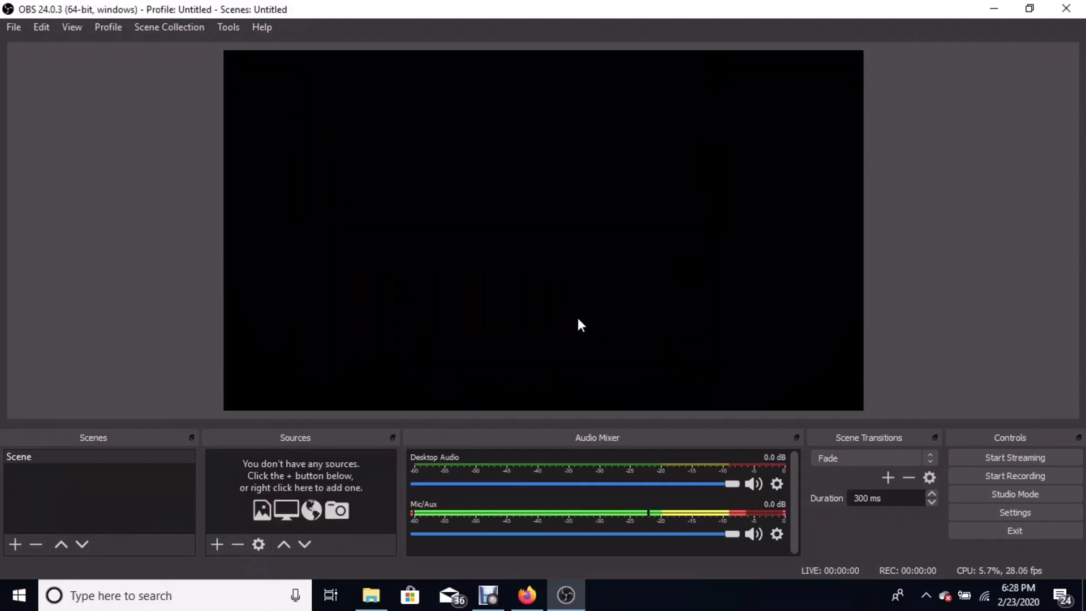
Create a new color source named Color Source1 in the scene
click(219, 543)
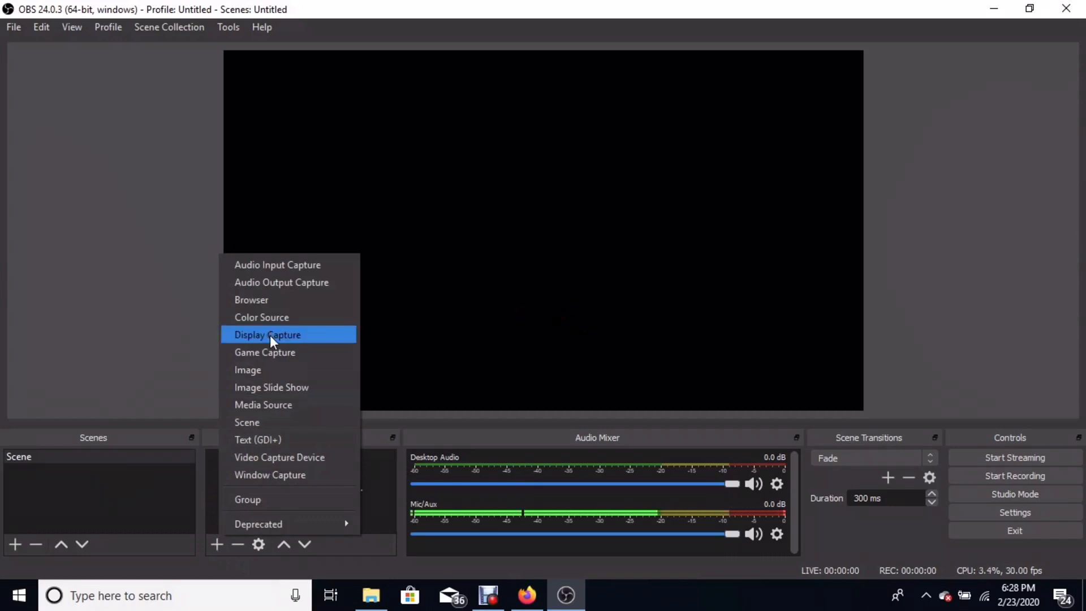
click(262, 317)
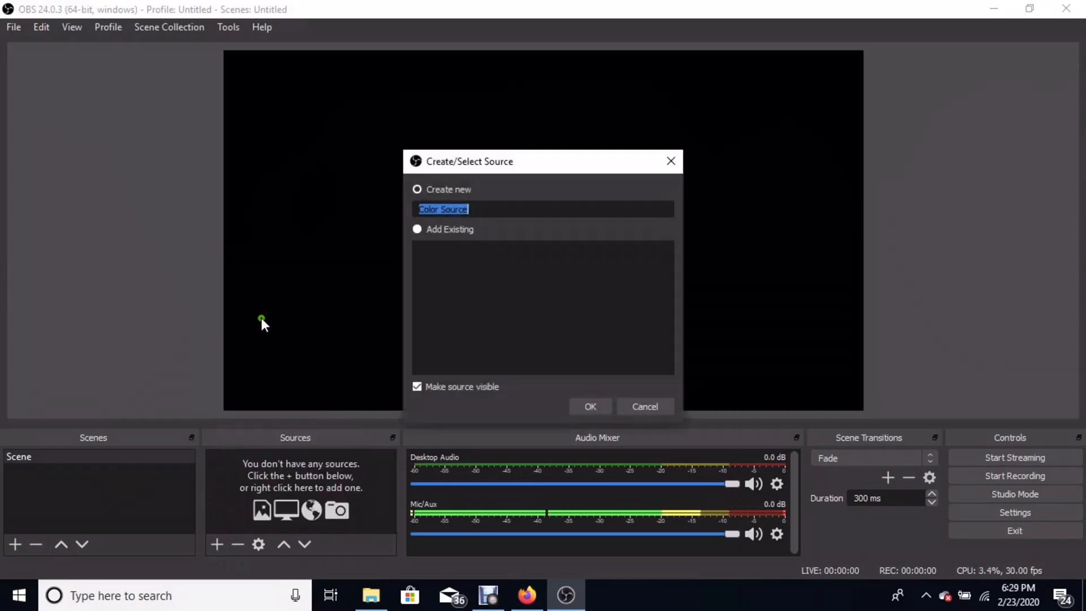
click(473, 207)
text(1)
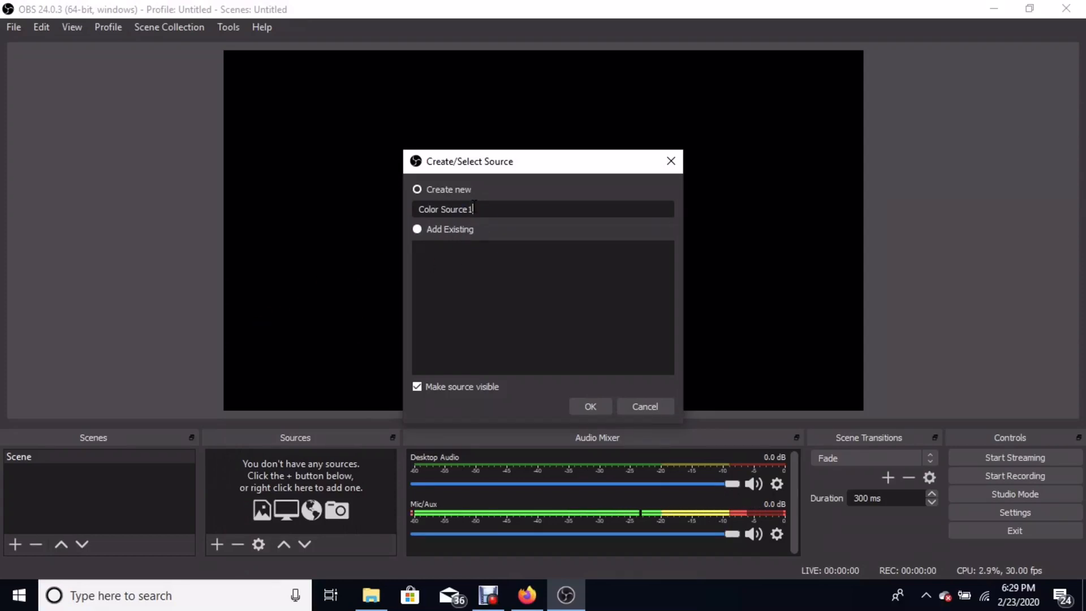
click(587, 405)
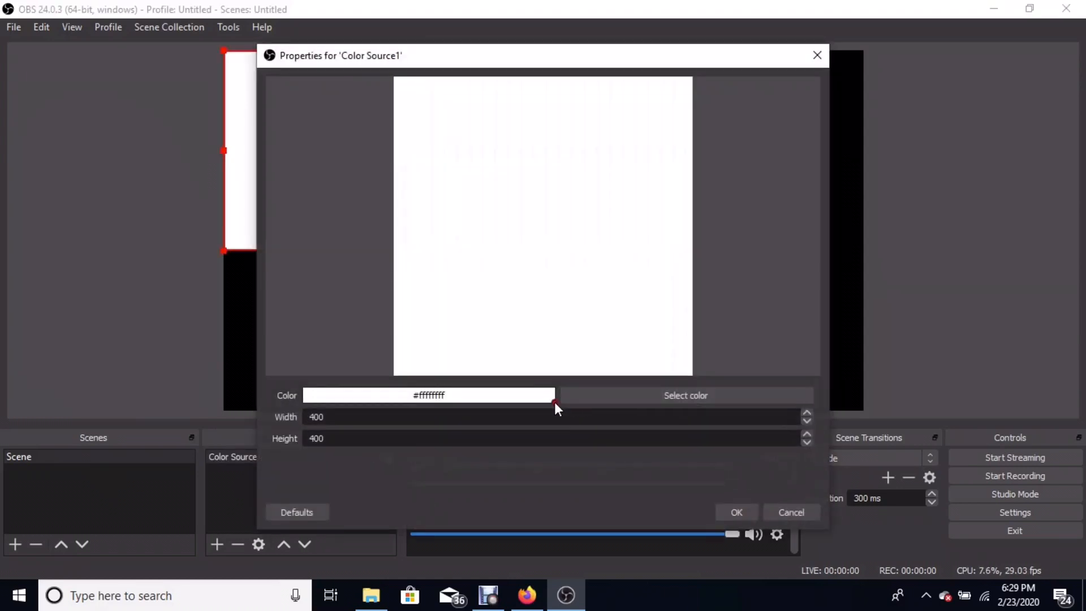
Set Color Source1 to the dark red #aa0000 at 400 x 400 and move it near the centre of the preview canvas
click(656, 395)
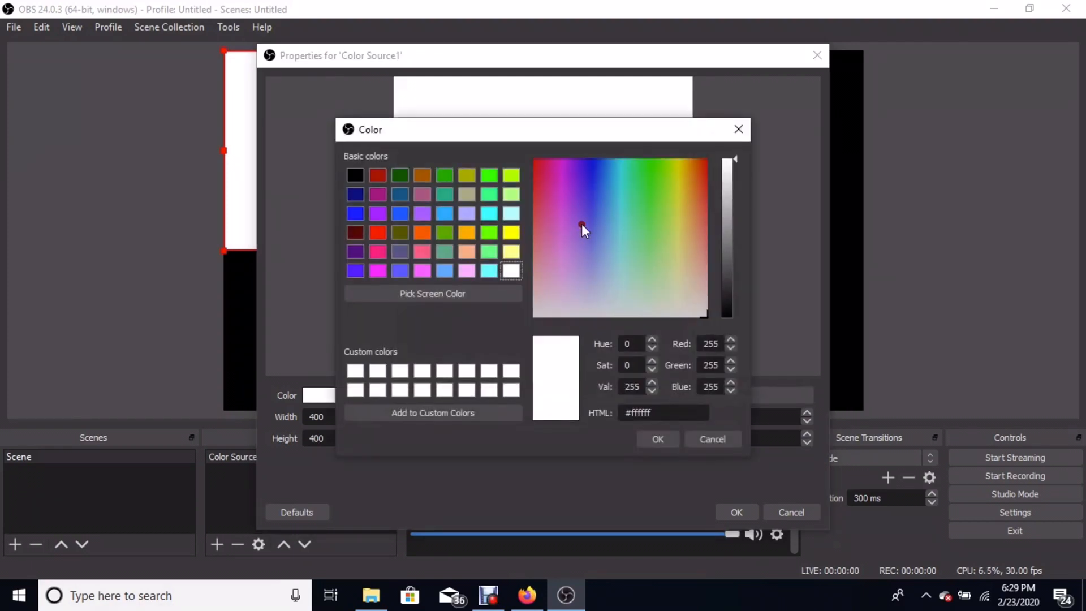
click(581, 224)
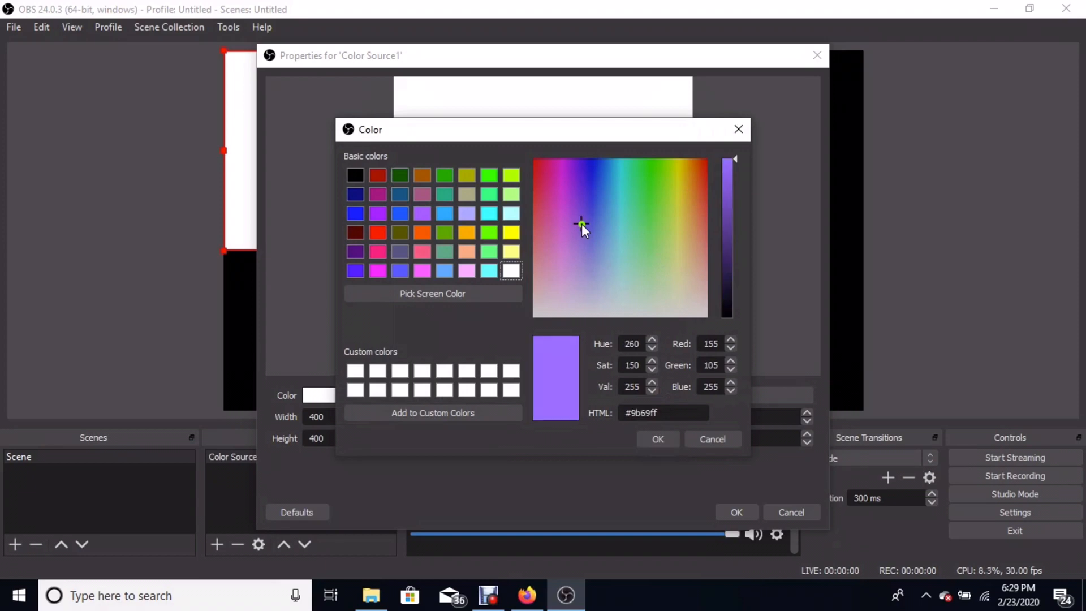
click(589, 170)
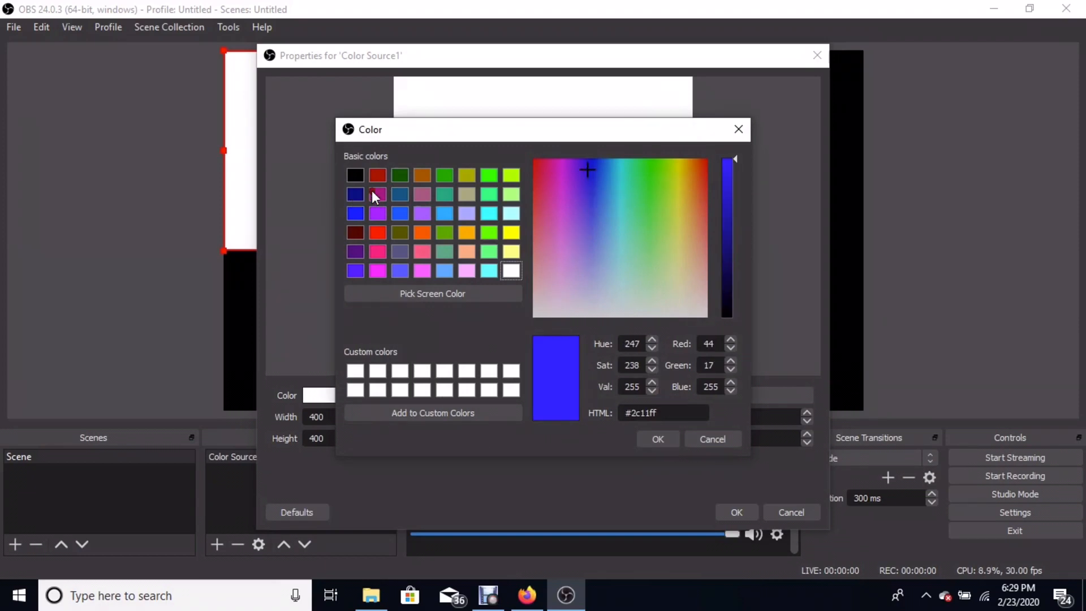
click(376, 176)
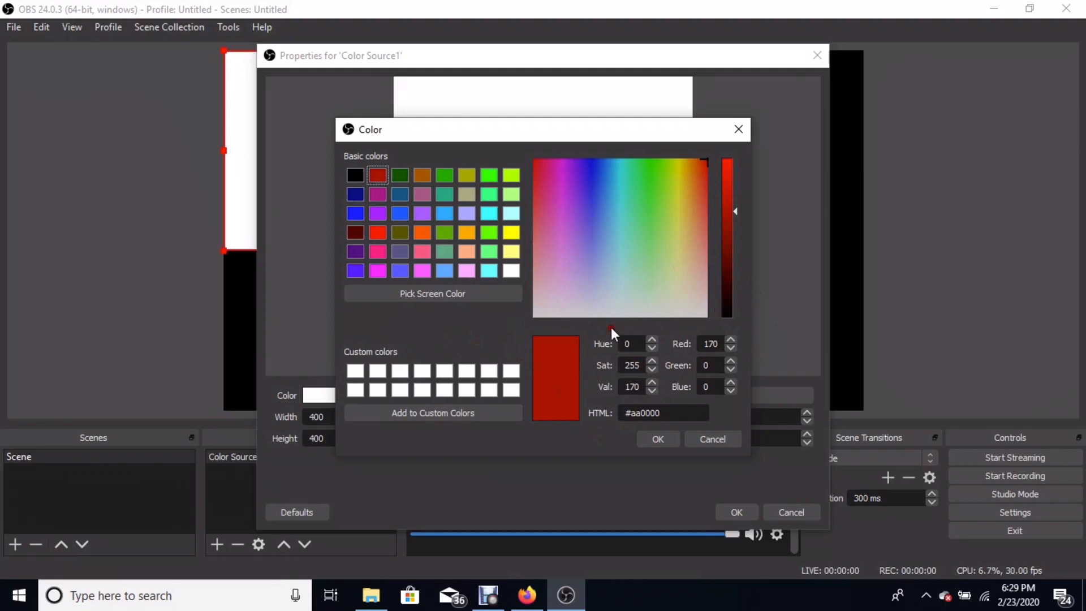
click(658, 439)
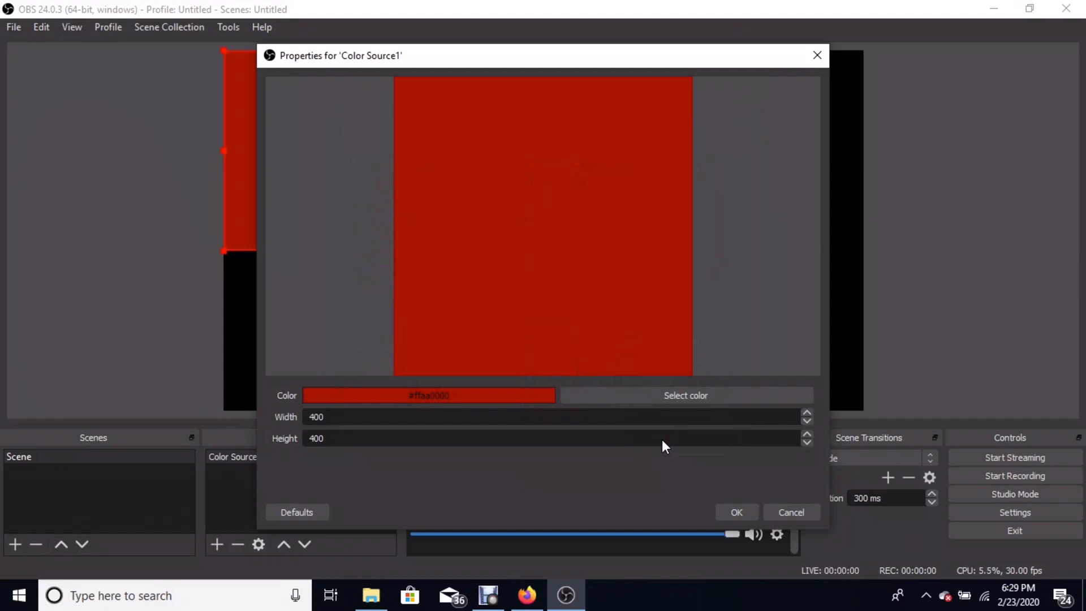
click(734, 512)
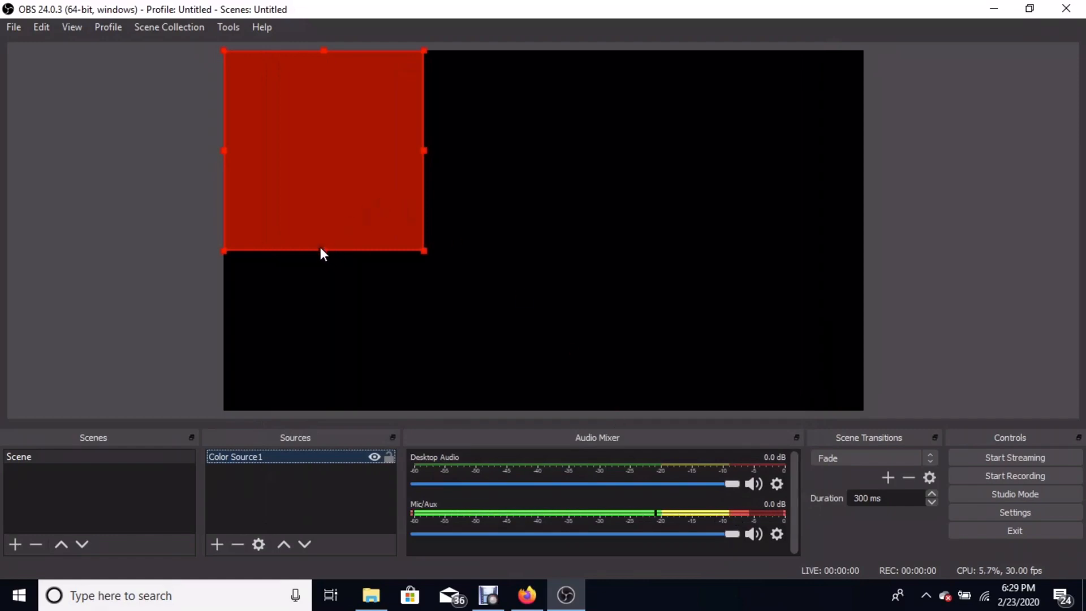
drag(320, 247, 529, 311)
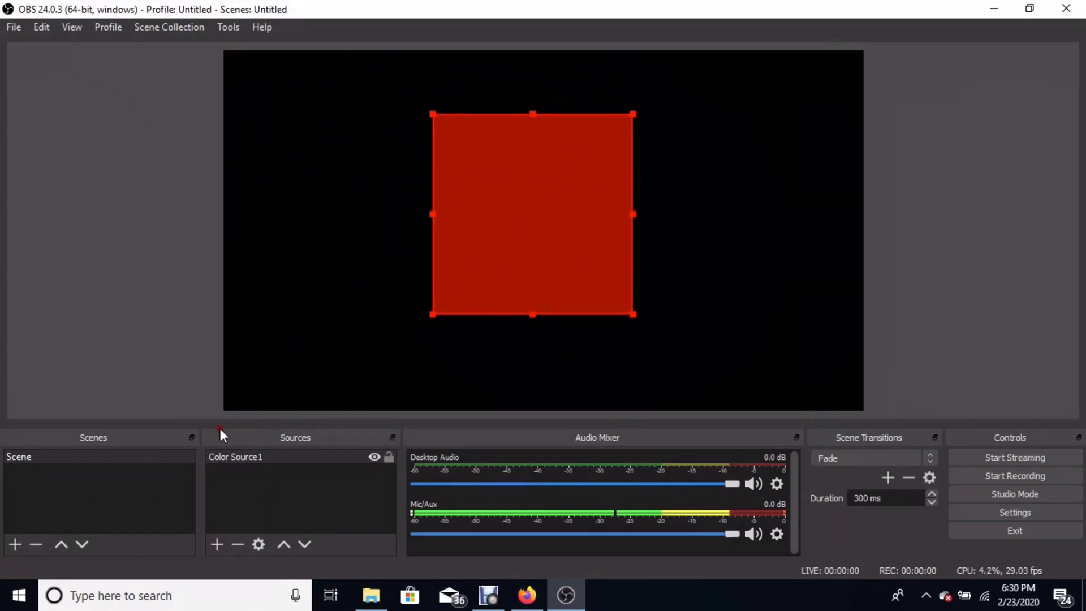
Remove Color Source1 from the scene and confirm the removal
click(237, 457)
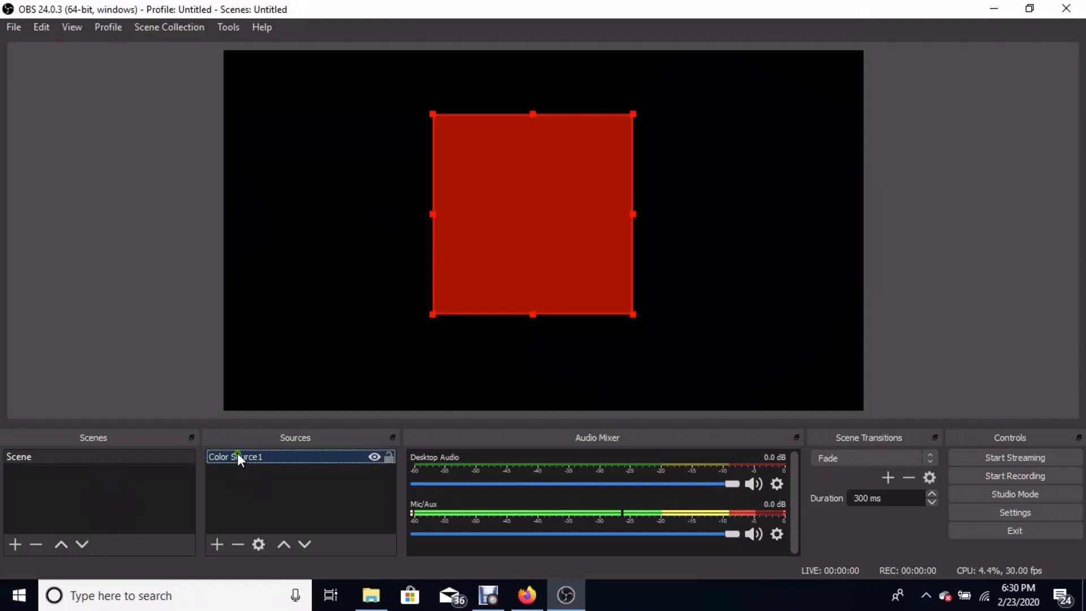
click(238, 544)
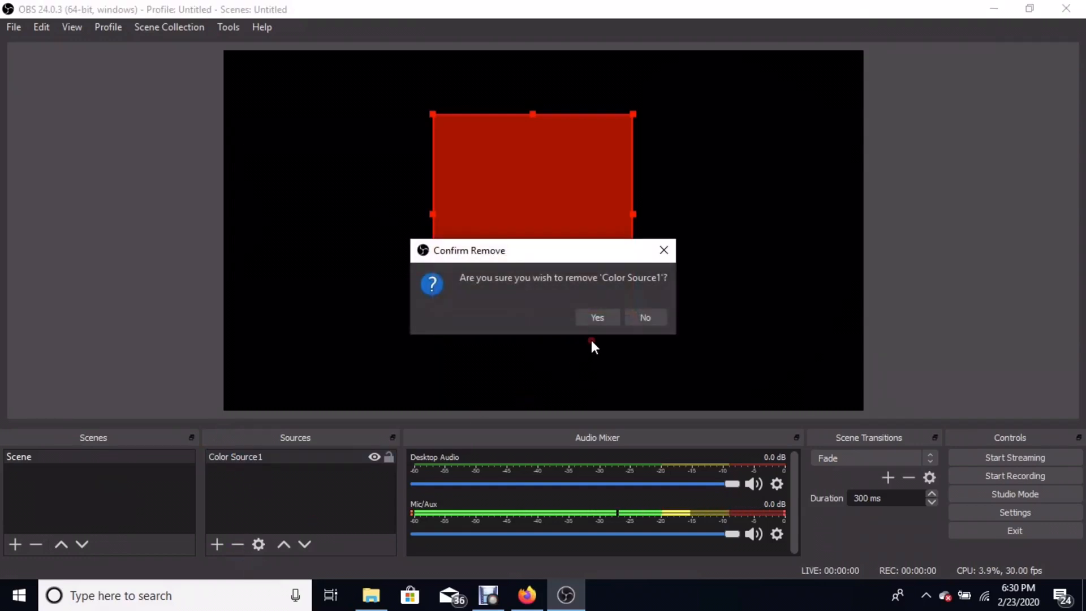
click(589, 321)
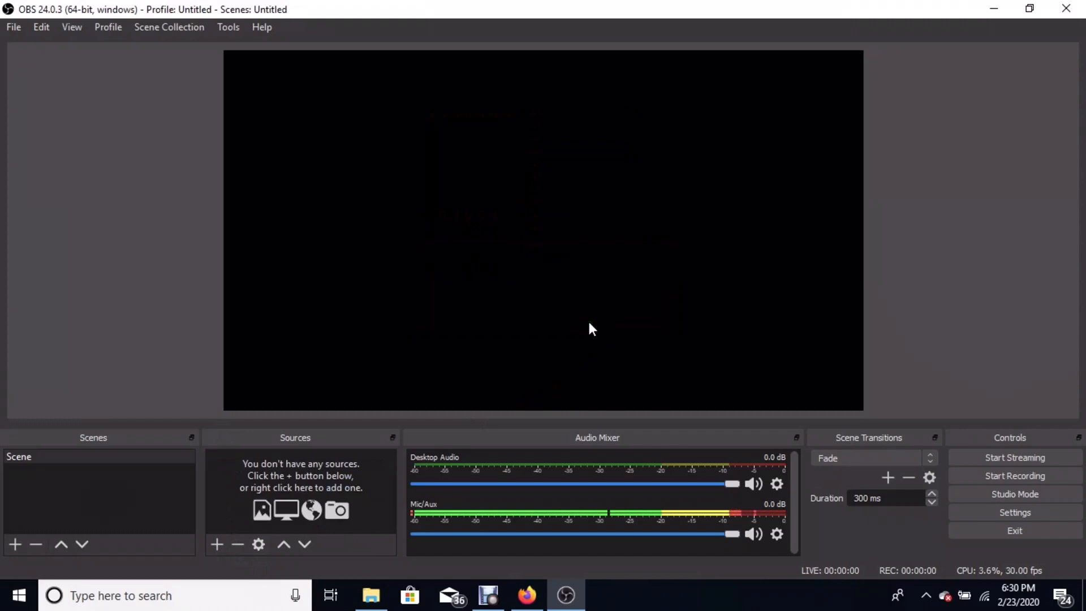
Add a new display capture source named Display Capture2, keeping Display 1 and cursor capture
click(213, 545)
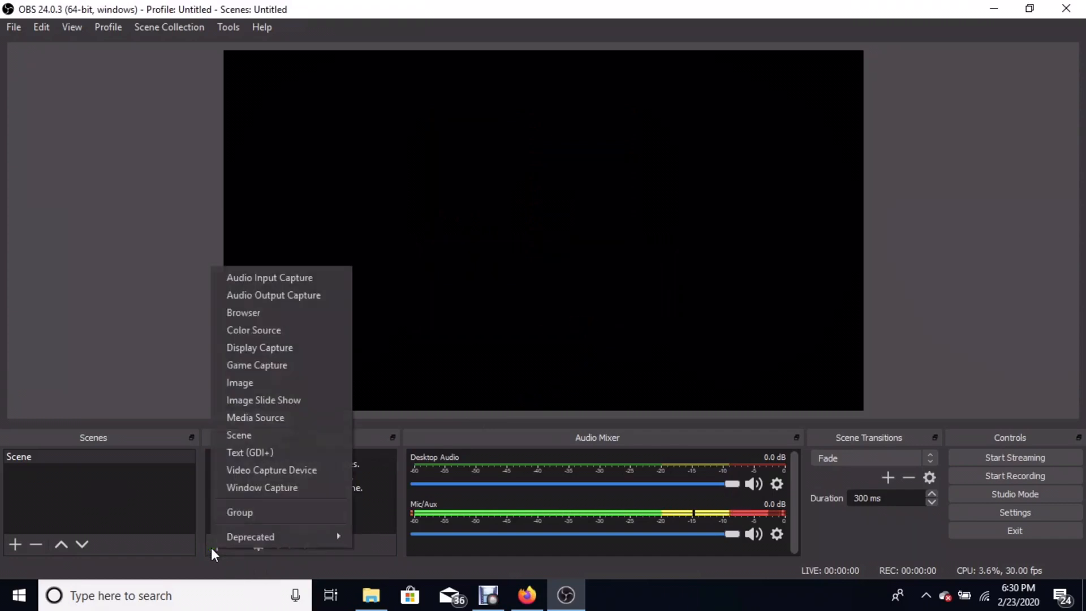
click(262, 347)
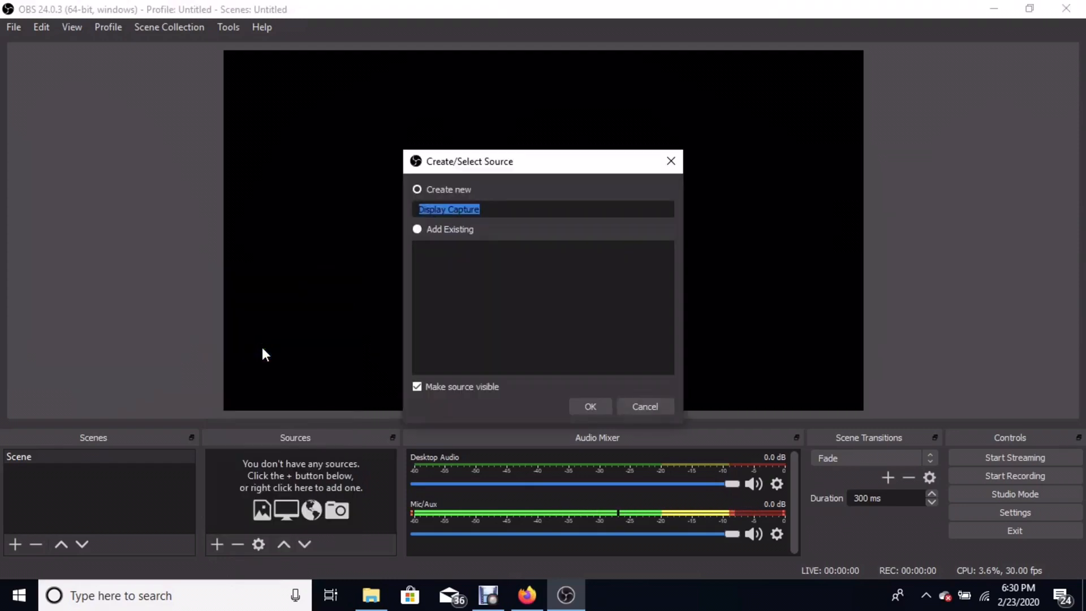
click(490, 210)
text(2)
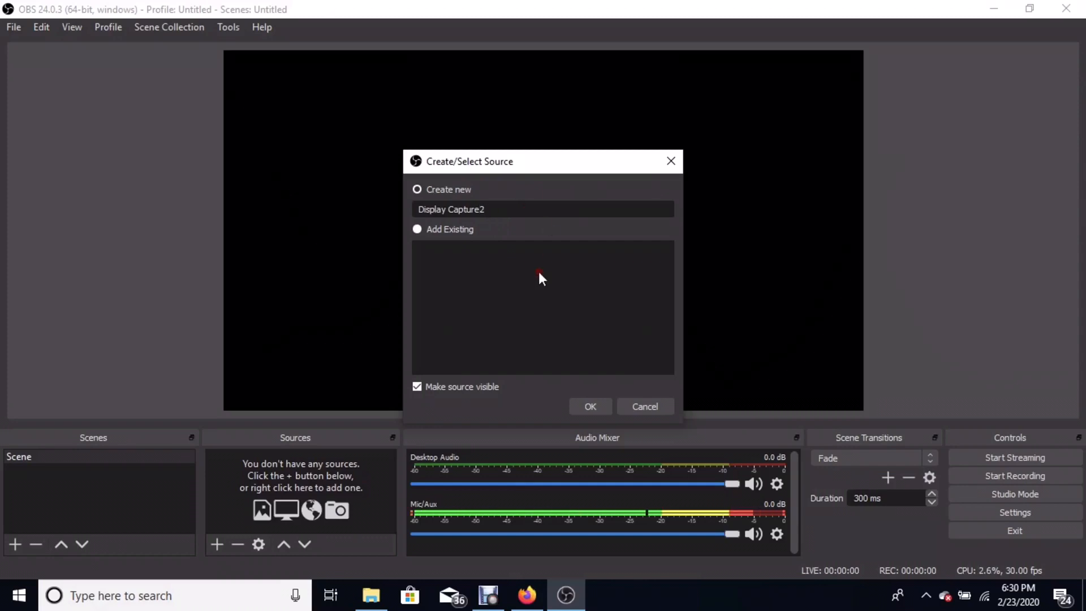
click(592, 408)
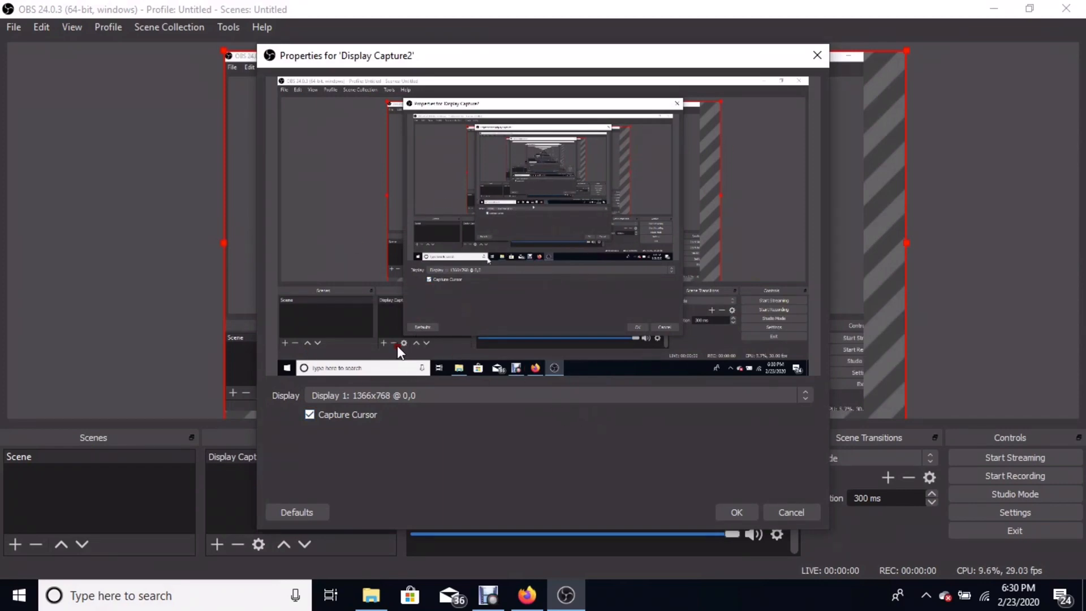
click(734, 512)
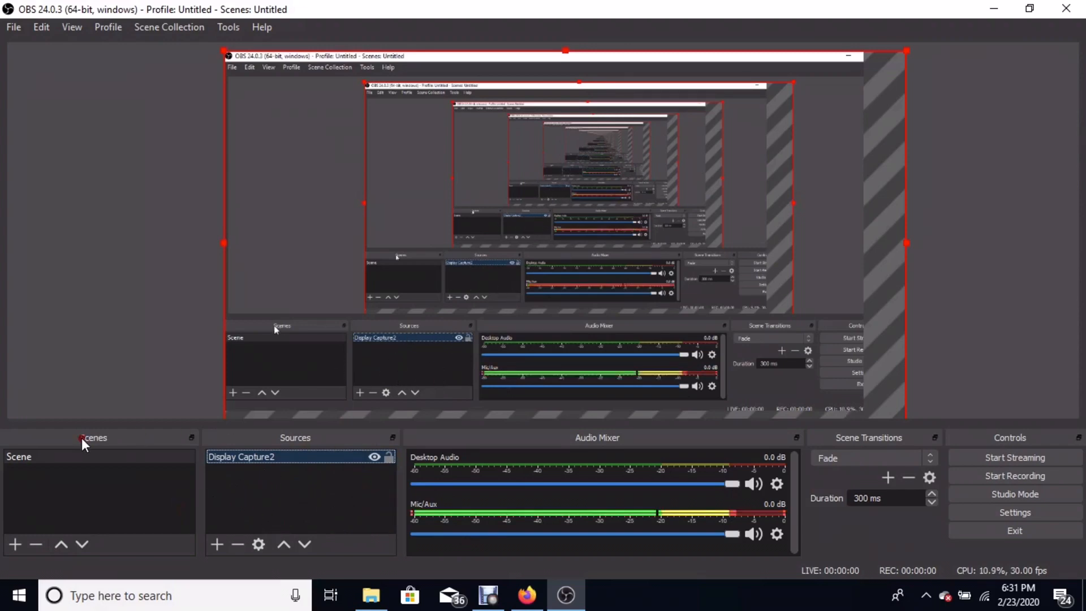
Add a scene named Scene 2 and create an image source named Image evangel in it
click(14, 544)
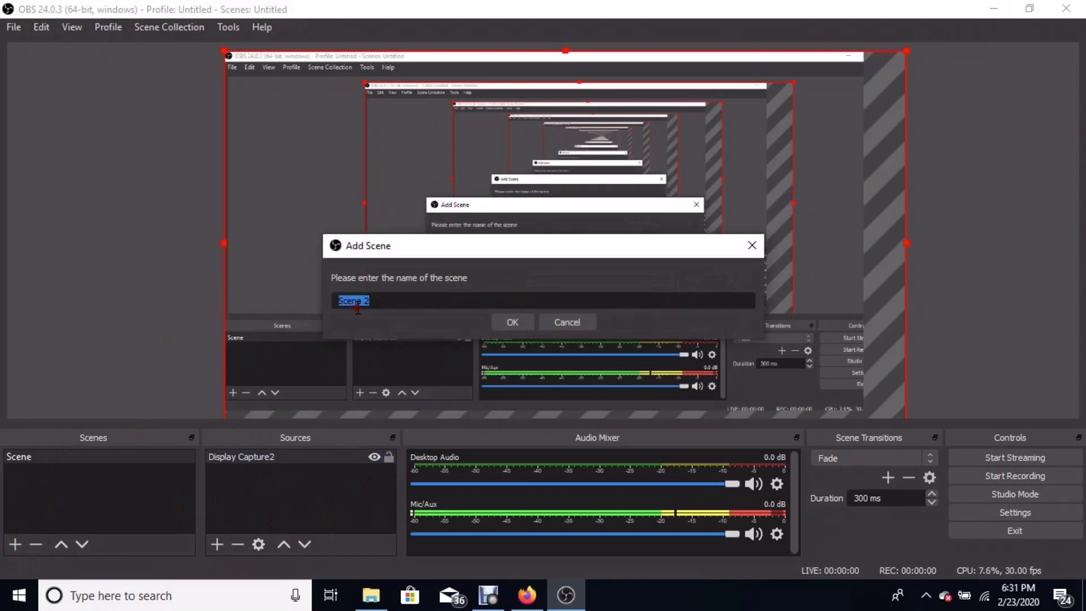
click(501, 320)
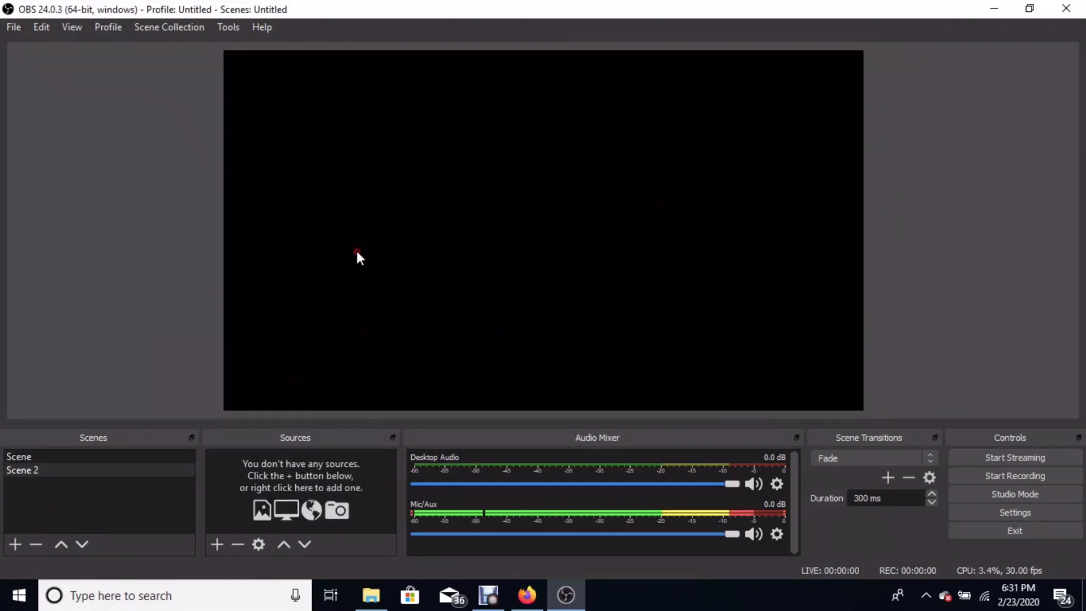
click(218, 542)
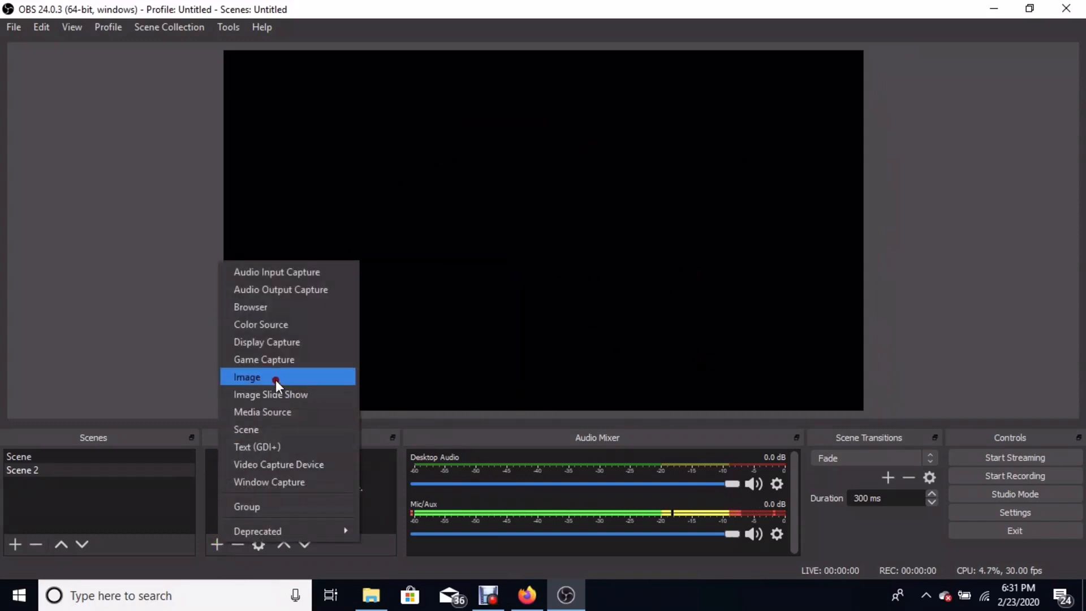
click(258, 360)
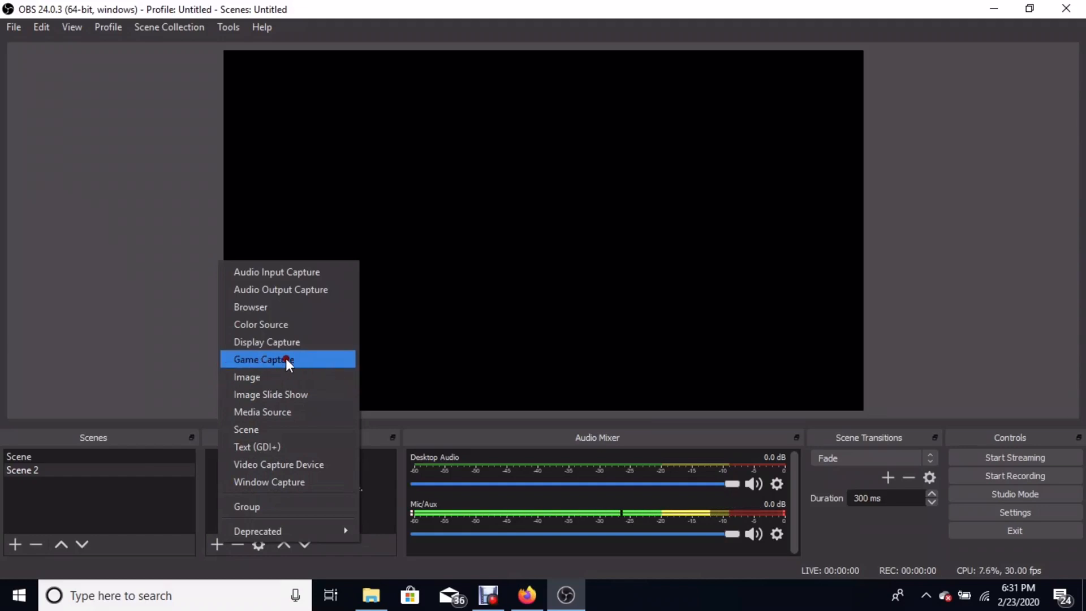
click(250, 375)
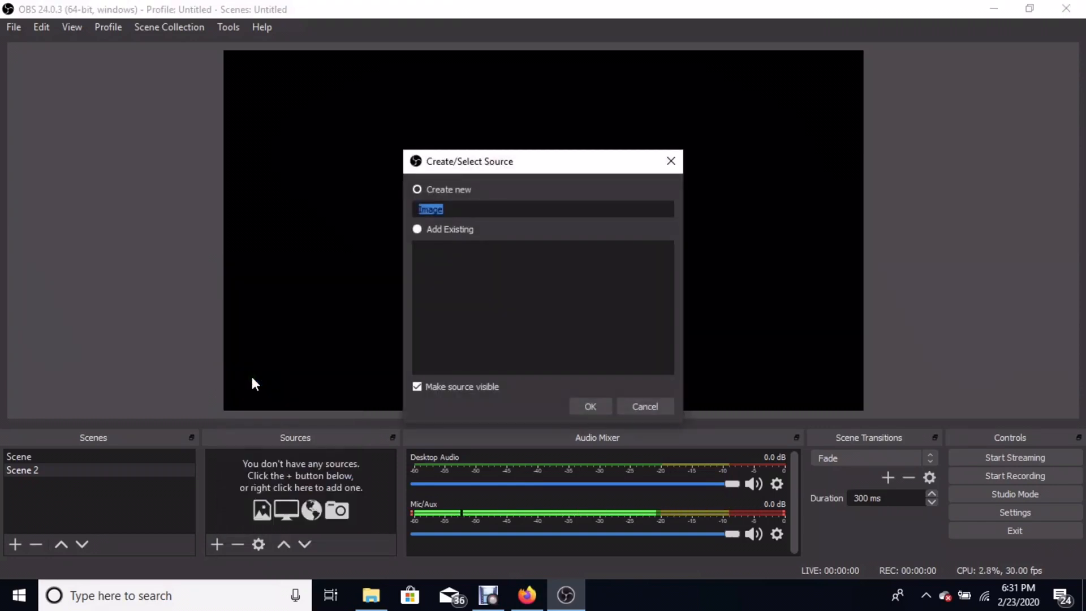
click(446, 211)
text(ev)
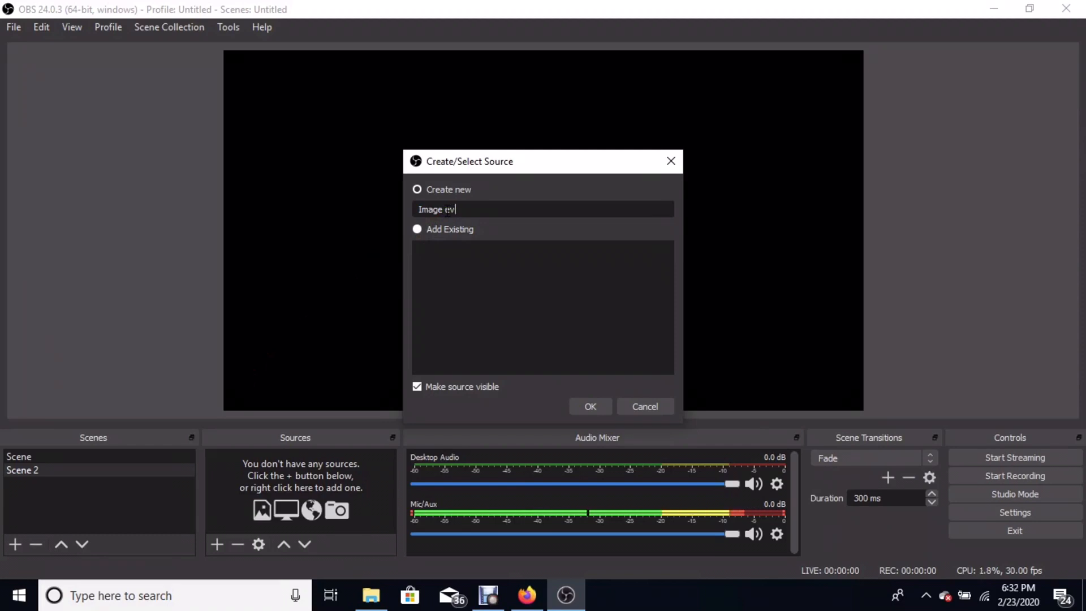
text(angel)
click(591, 404)
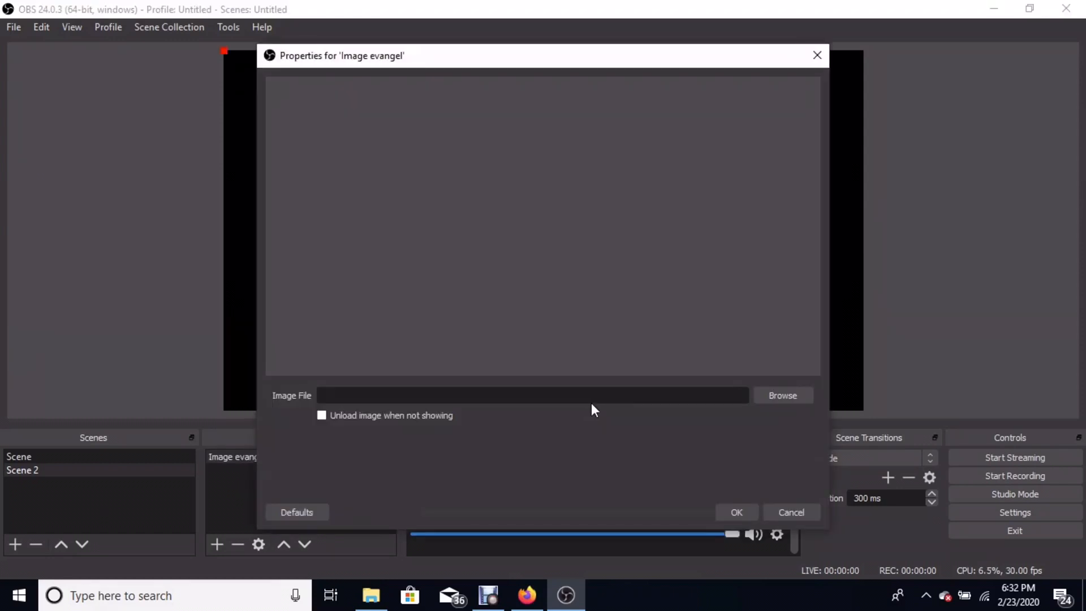
Load the file my yt branding.png from the Pictures folder into the image source and accept its properties
click(776, 393)
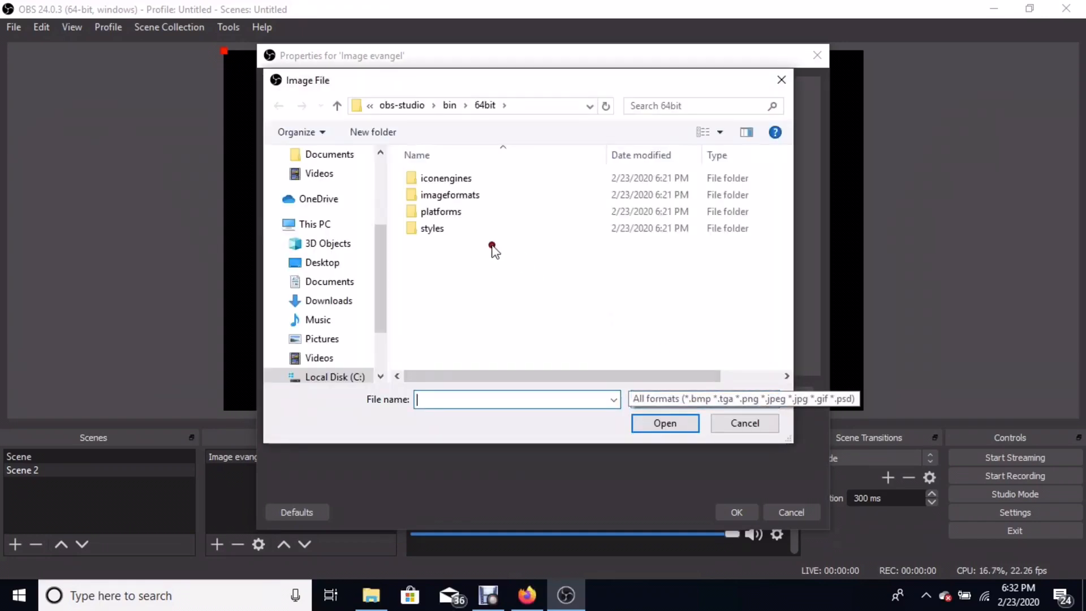
click(324, 342)
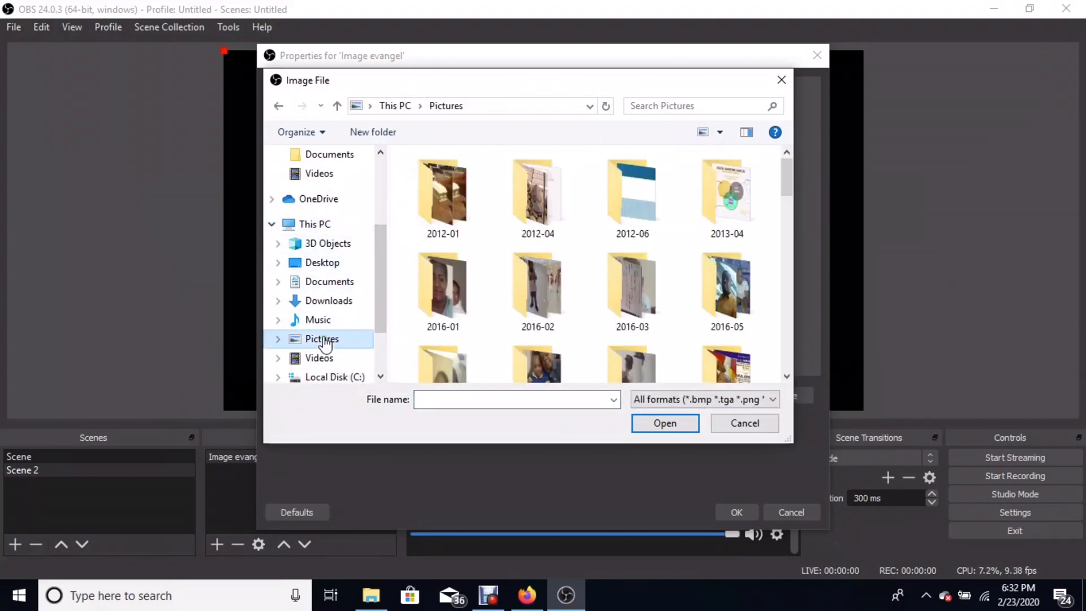
click(786, 376)
click(787, 377)
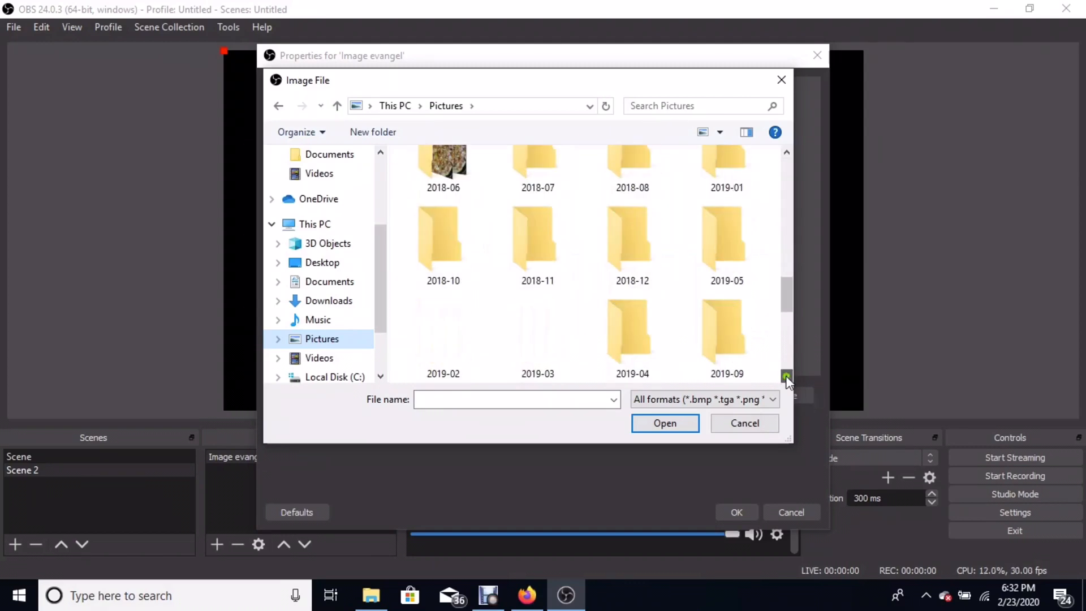
click(786, 377)
click(787, 376)
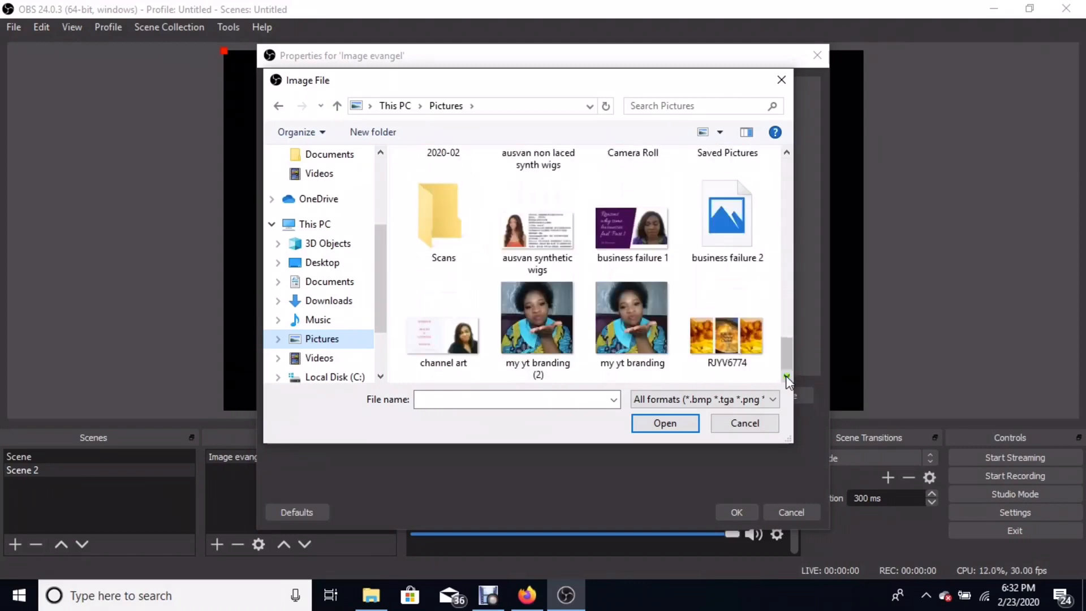
click(636, 322)
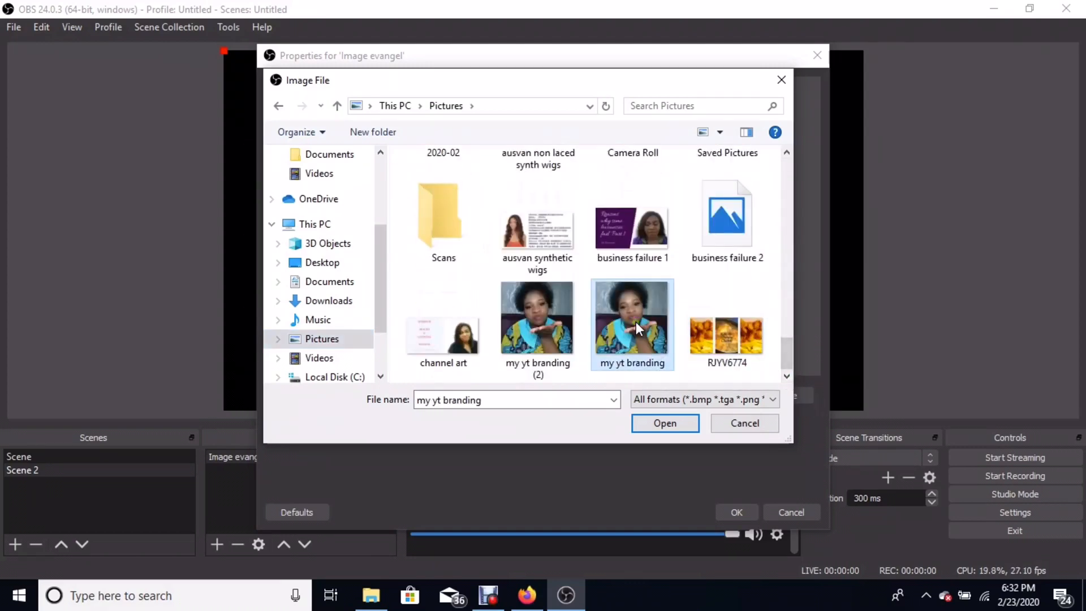
click(665, 421)
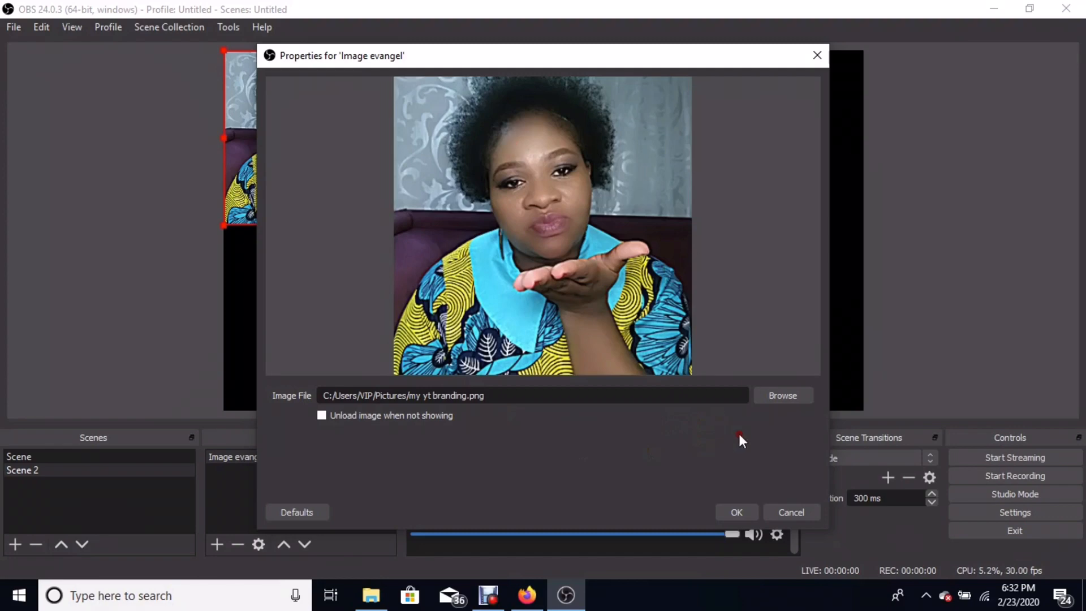
click(737, 510)
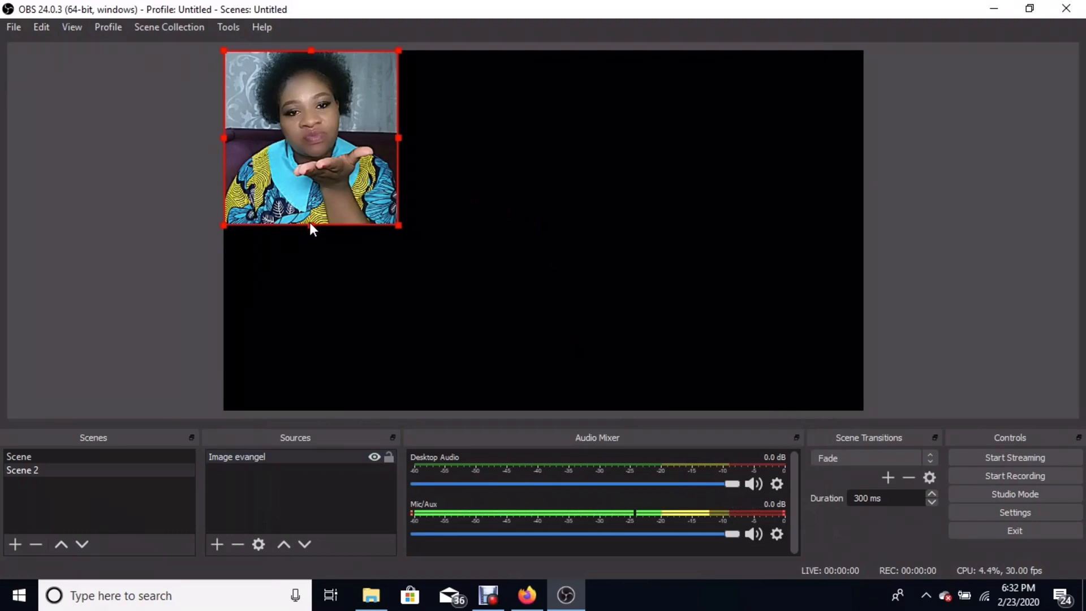
Enlarge the image to the full canvas height, centred horizontally, and switch to the first scene, named Scene
drag(310, 224, 708, 230)
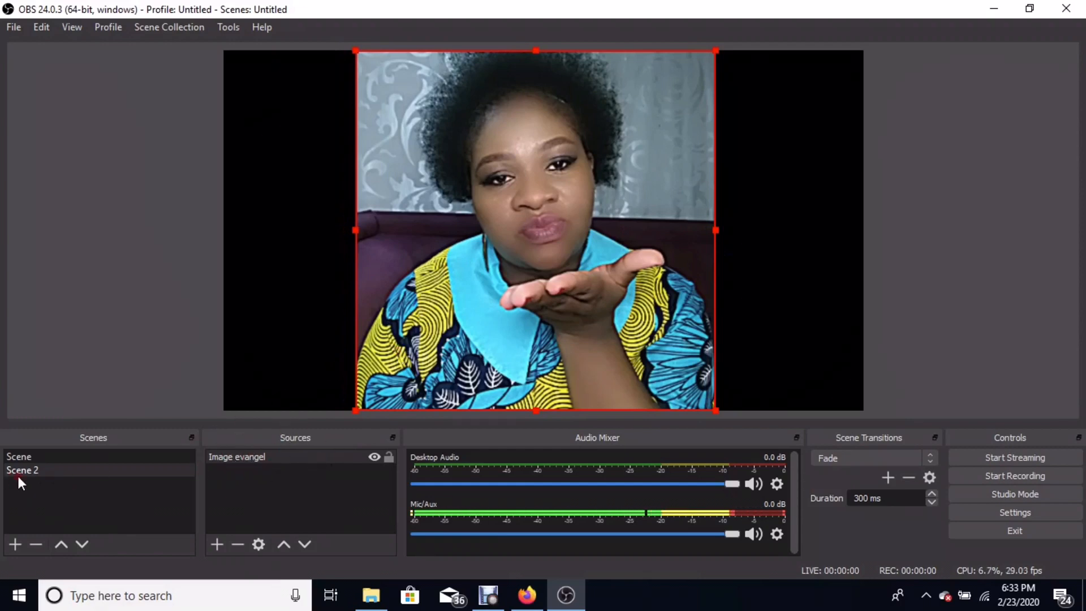
click(63, 458)
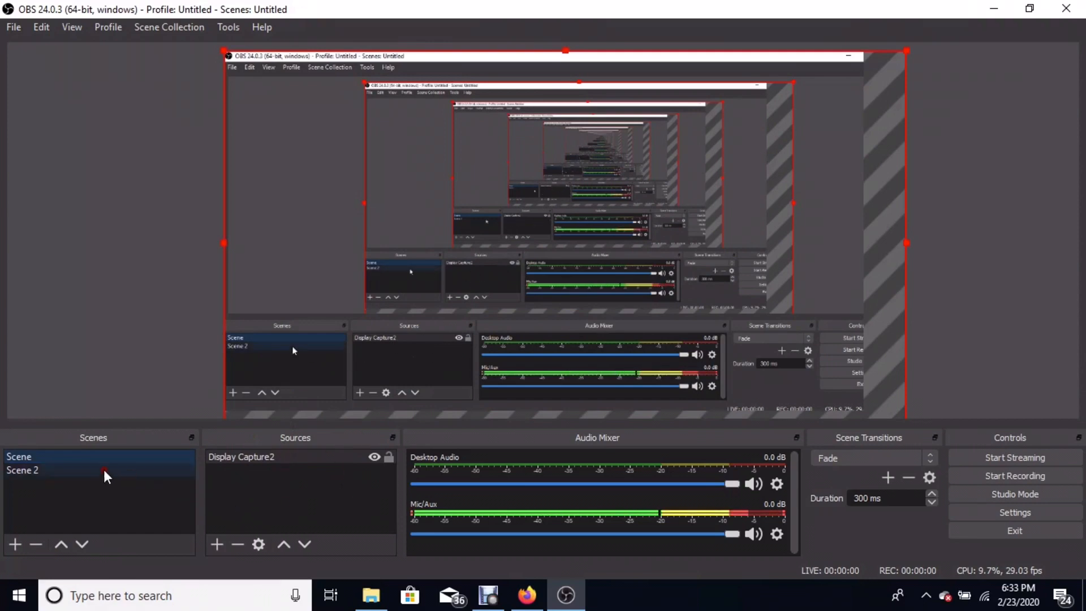
Switch to Scene 2 and create a new media source there under the default name Media Source
click(64, 468)
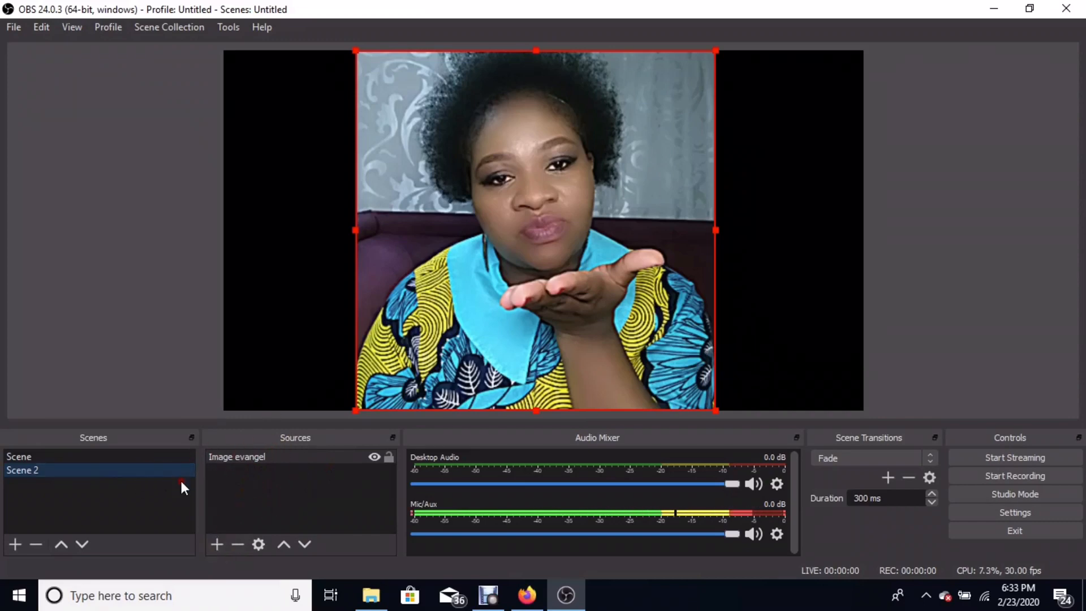
click(215, 545)
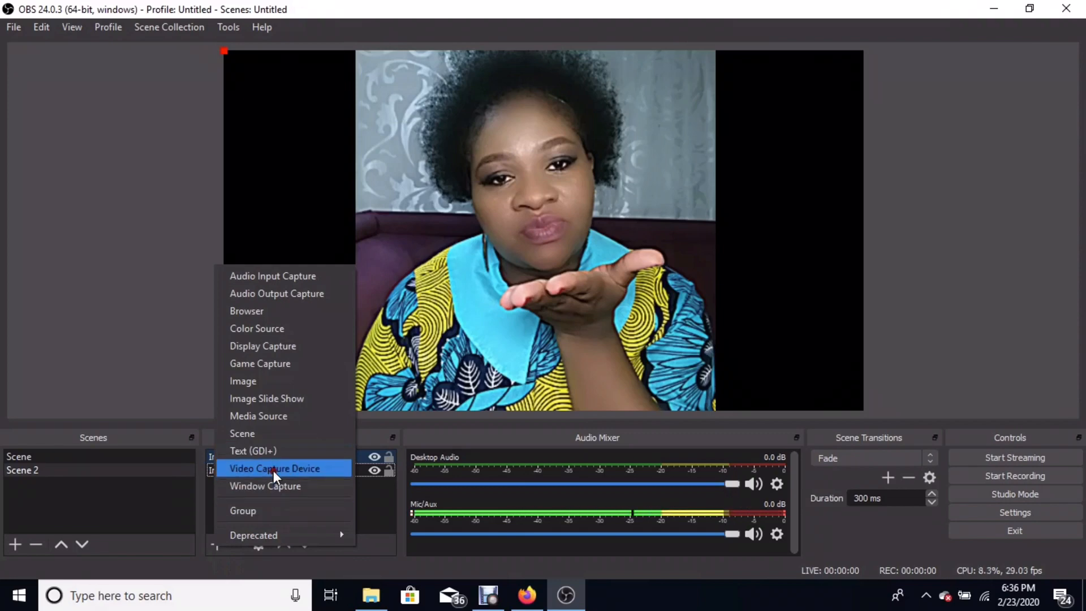
click(268, 417)
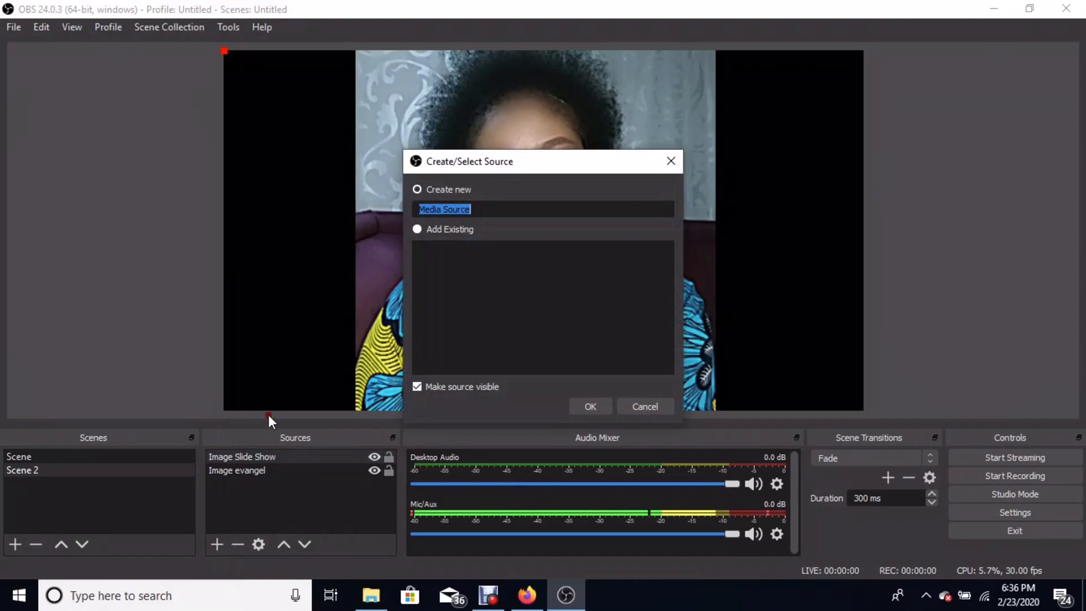
click(583, 406)
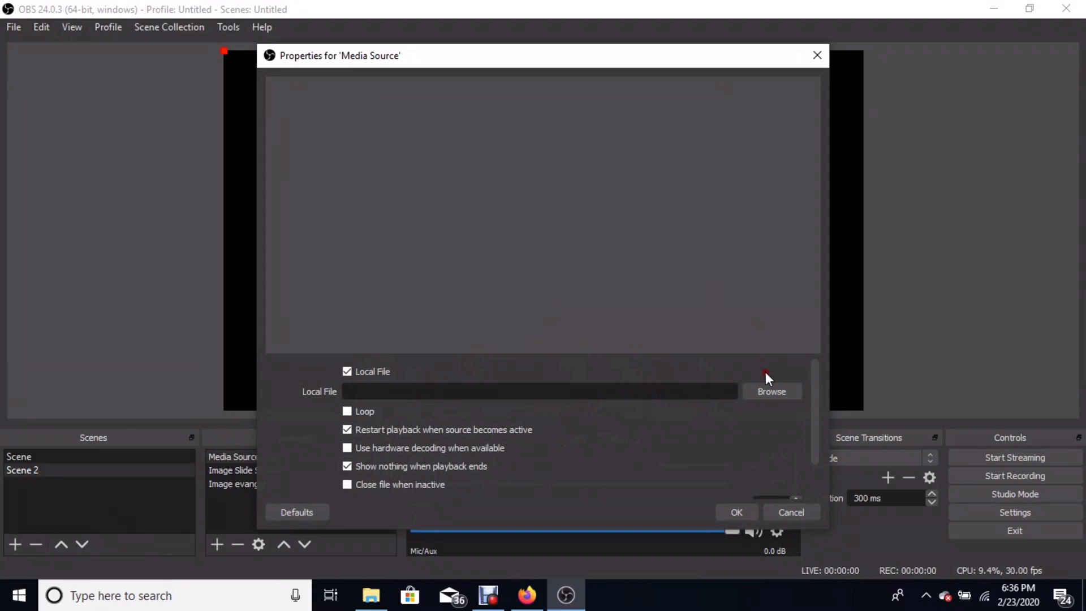
Load MY INTRO VIDEO.mp4 from the Pictures folder into the media source and accept its properties
click(772, 392)
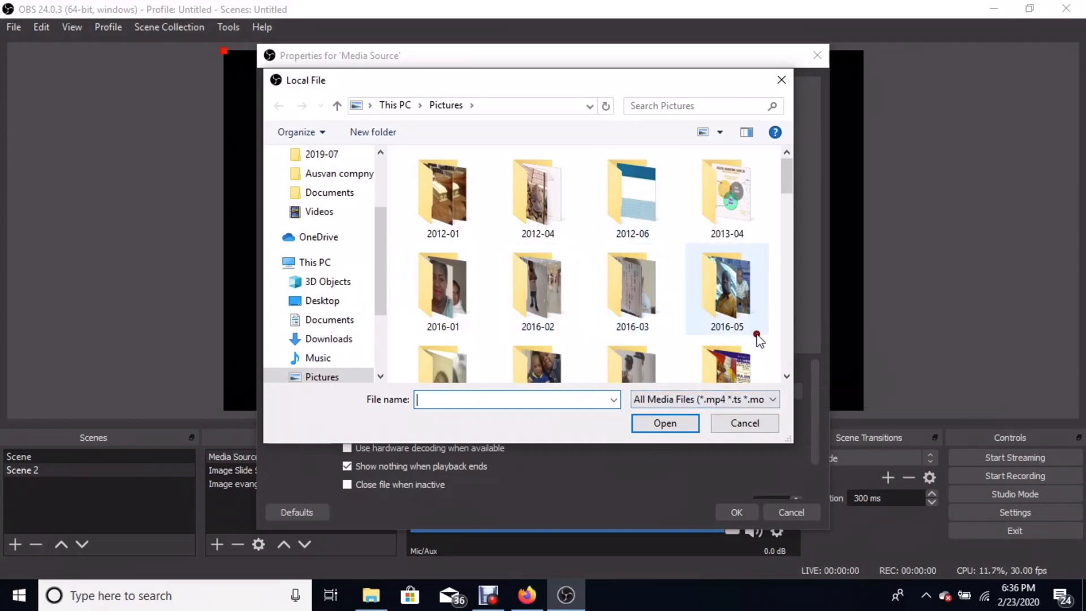
drag(785, 376, 785, 376)
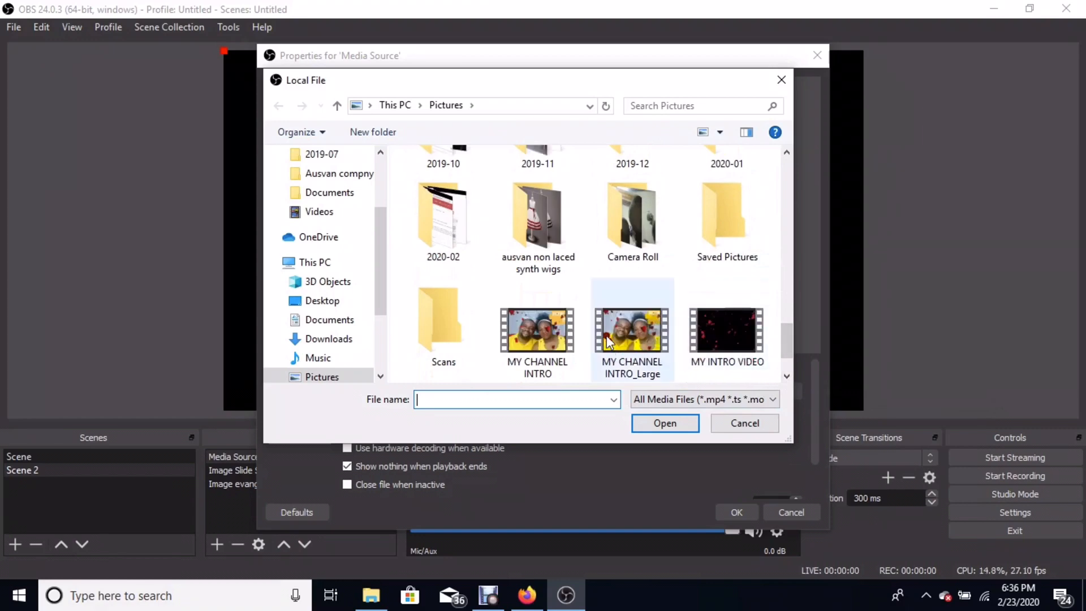
click(740, 326)
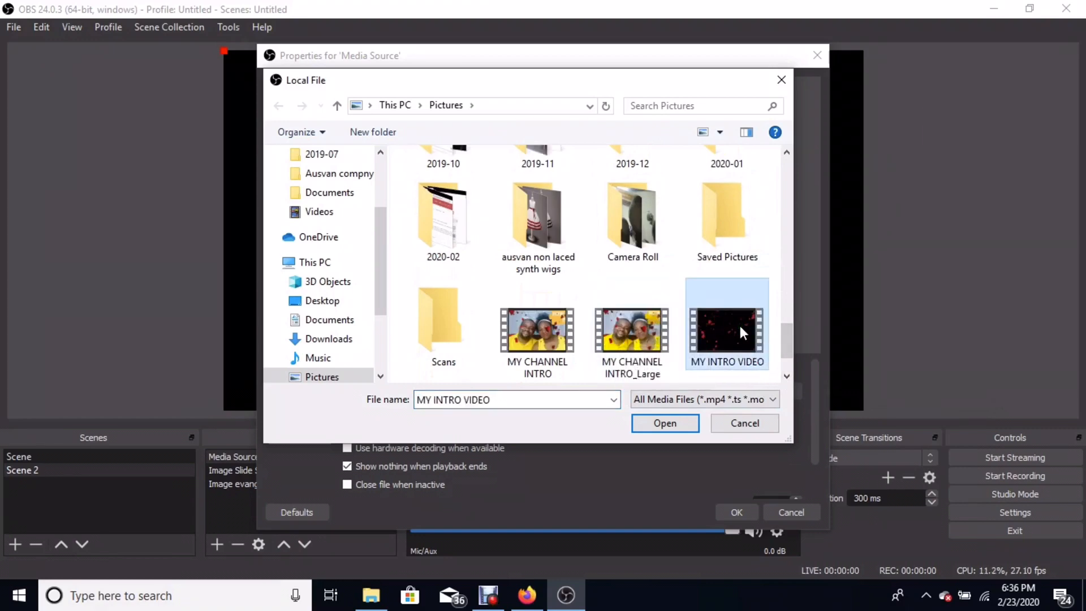
click(668, 424)
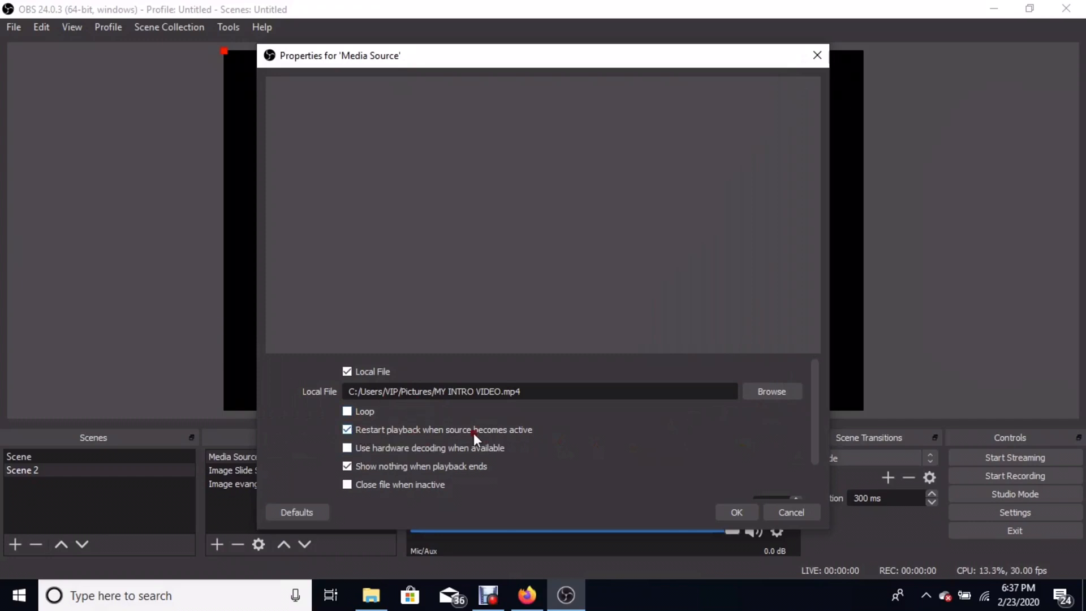
click(737, 509)
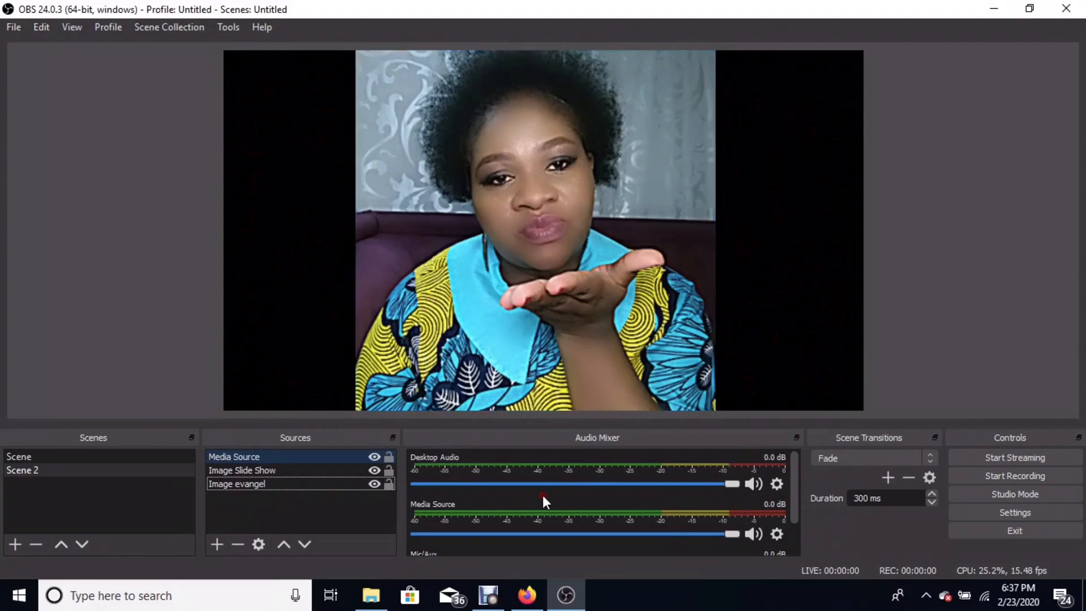
Add a Video Capture Device source using the TOSHIBA Web Camera - HD and enlarge it to the full canvas width
click(217, 544)
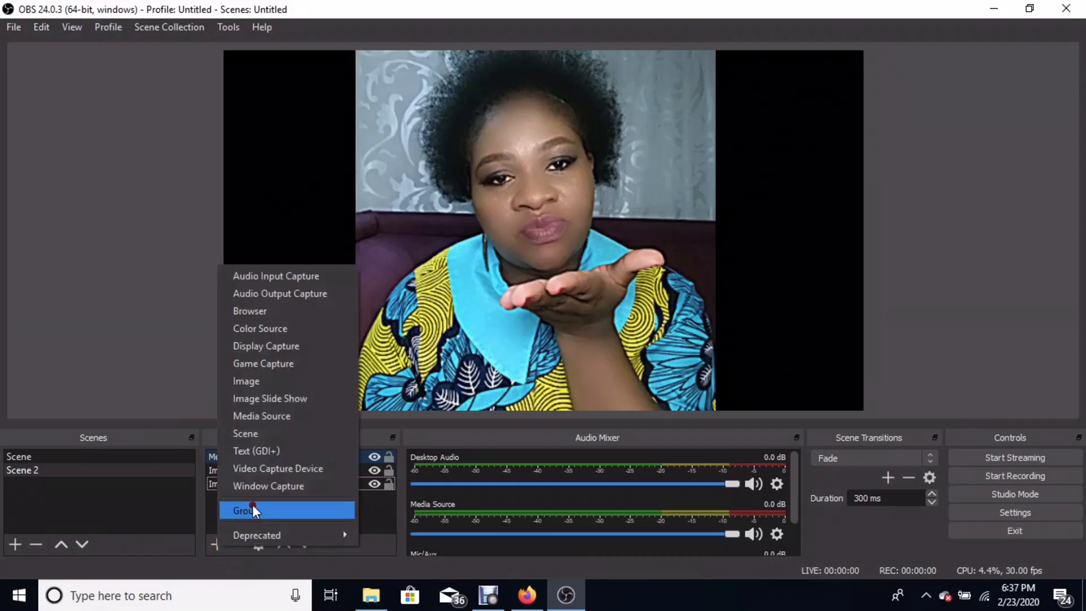
click(261, 469)
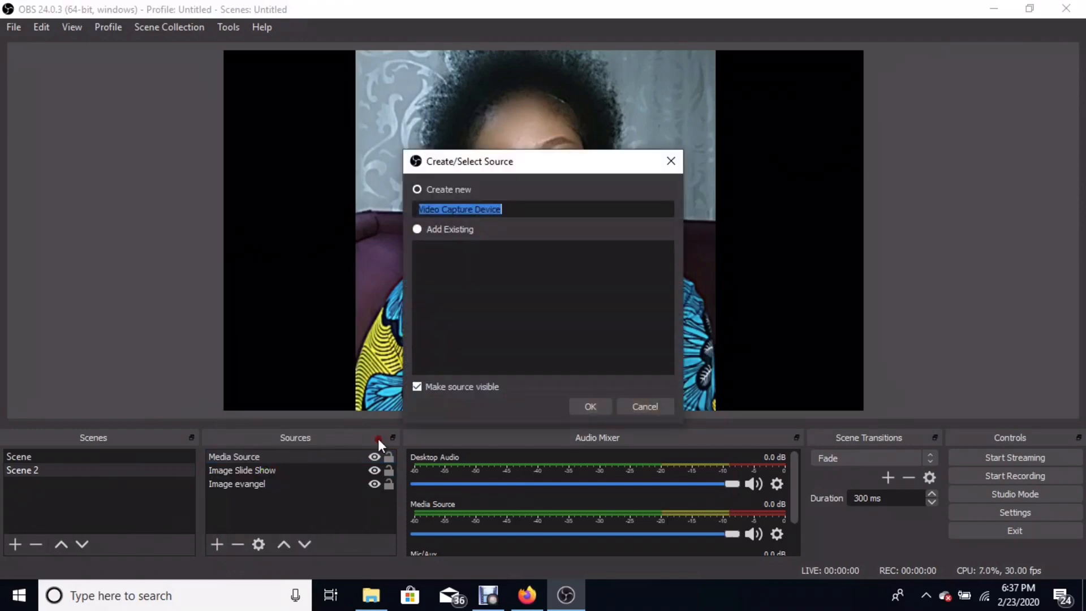
click(591, 405)
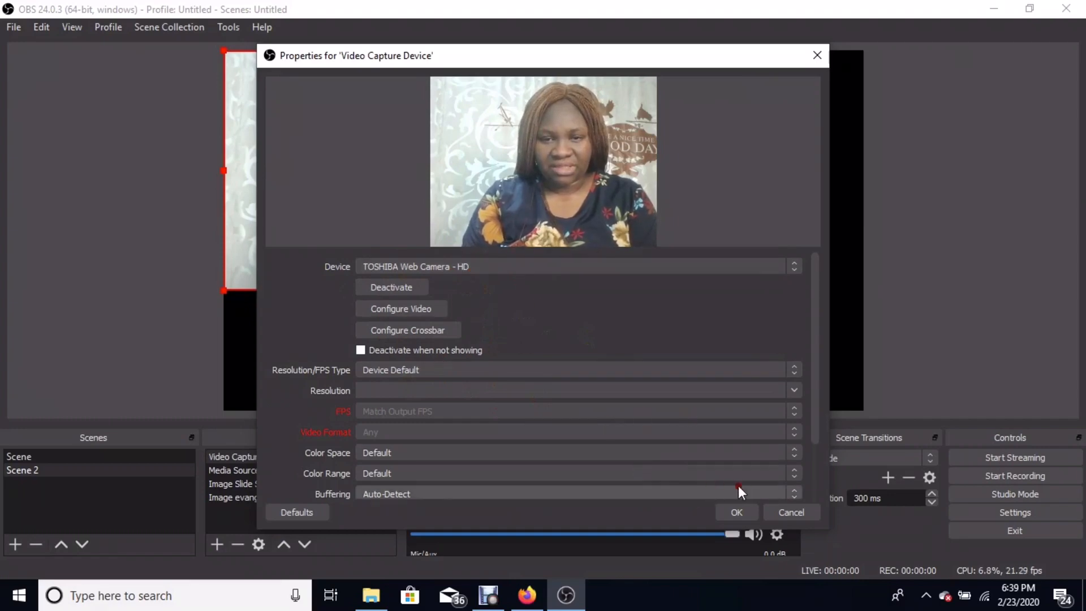
click(736, 509)
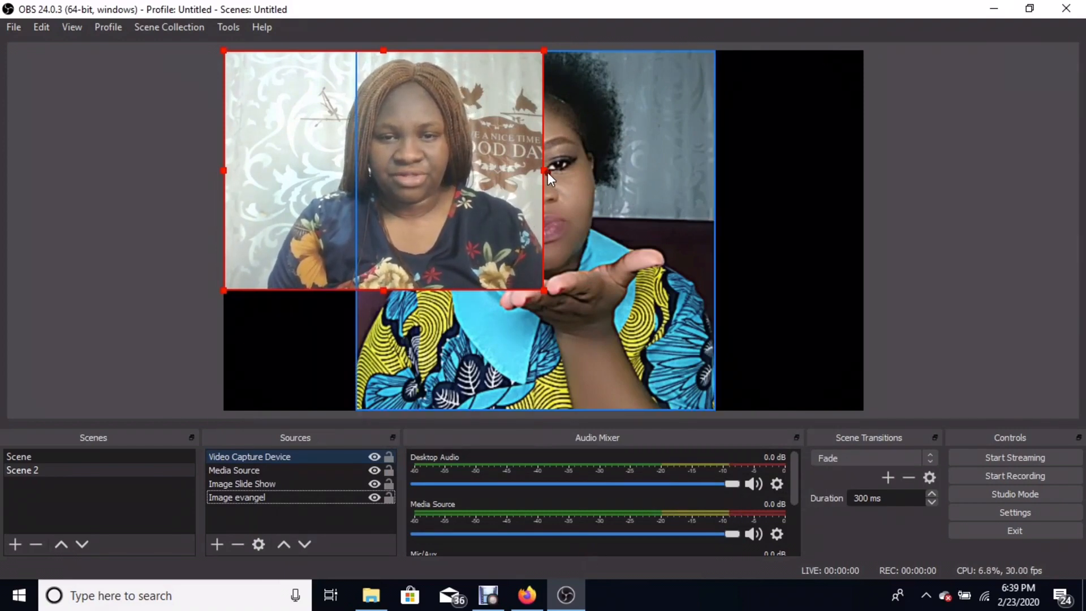
drag(544, 170, 862, 125)
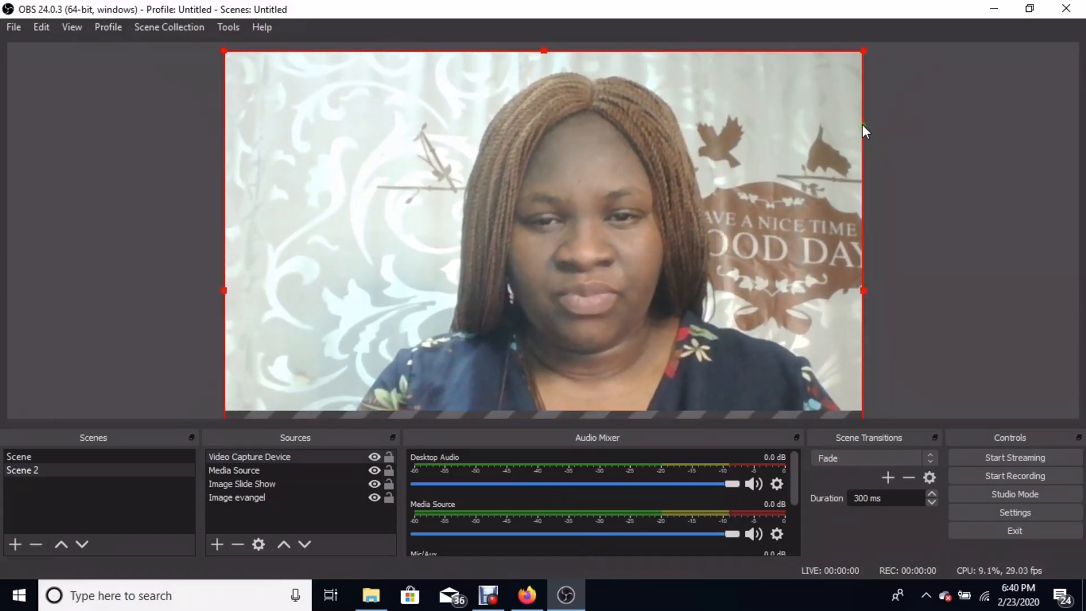
Select the Image evangel source and lock the Video Capture Device source
click(345, 497)
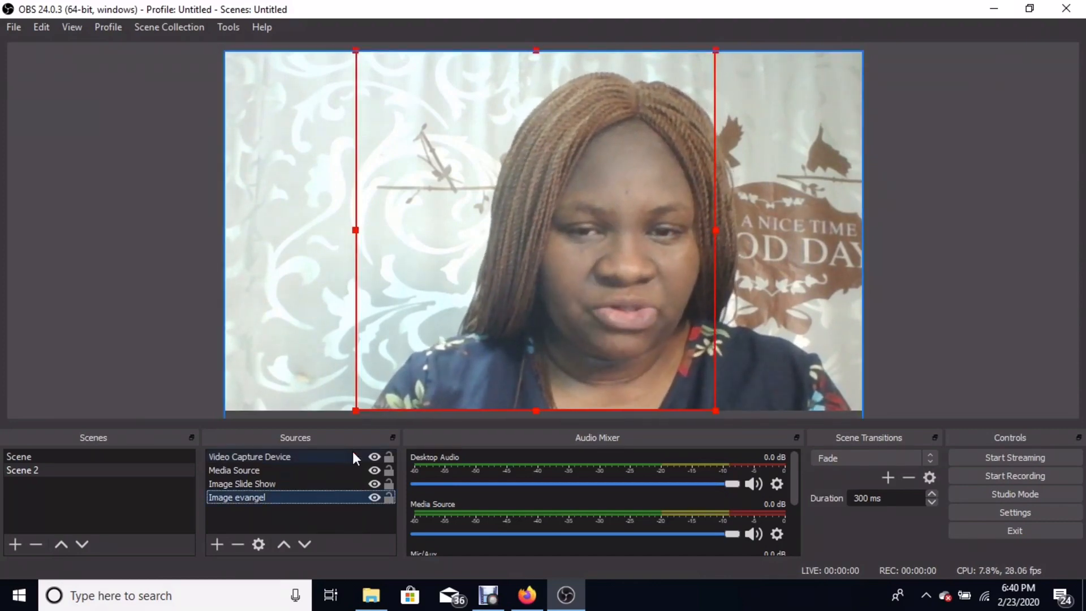
click(385, 453)
click(387, 455)
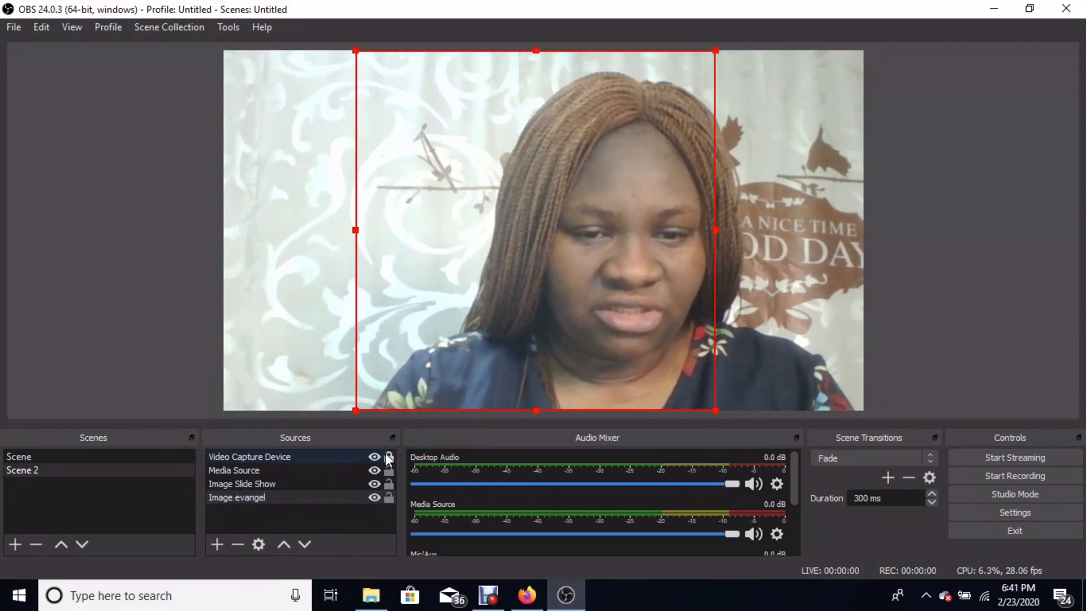
Hide the Video Capture Device, Media Source and Image Slide Show sources in Scene 2, and switch to the first scene, named Scene
click(374, 455)
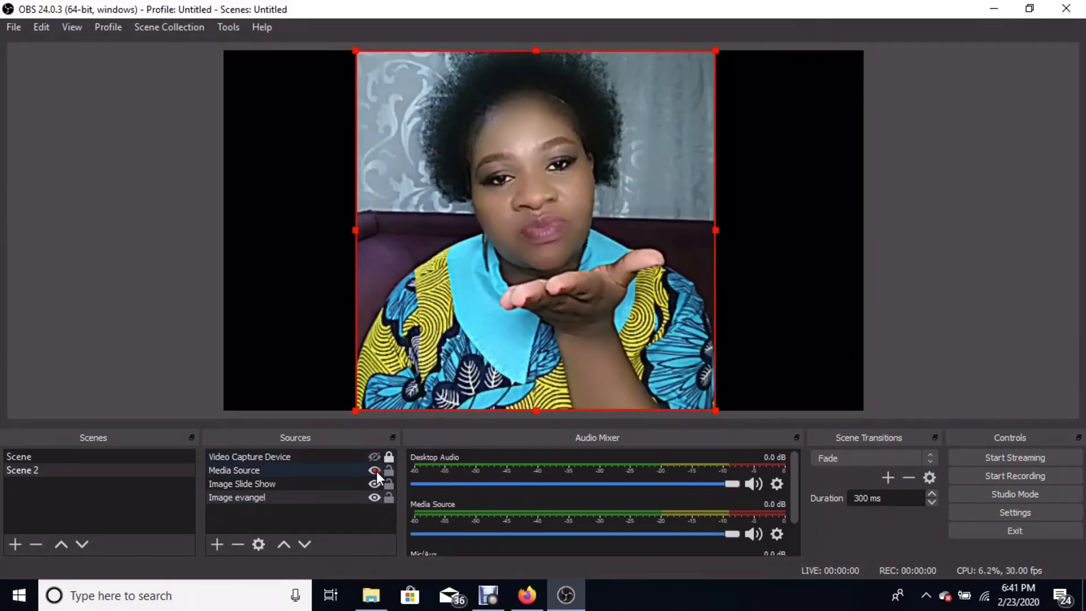
click(375, 470)
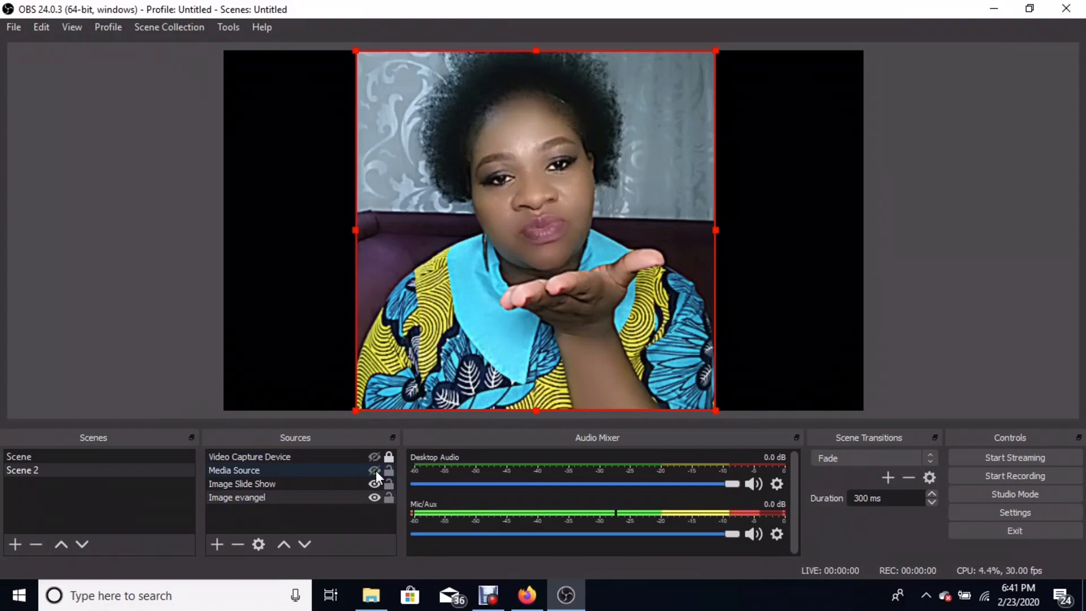
click(373, 483)
click(116, 453)
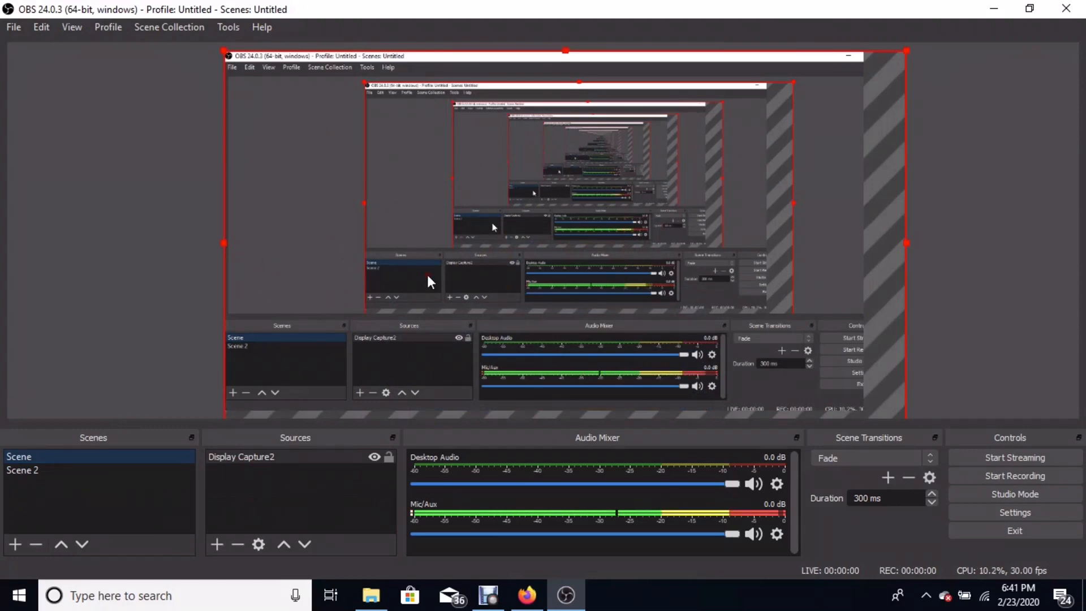
Review the General and Stream settings, and set the recording format to mp4 in the Output settings
click(983, 511)
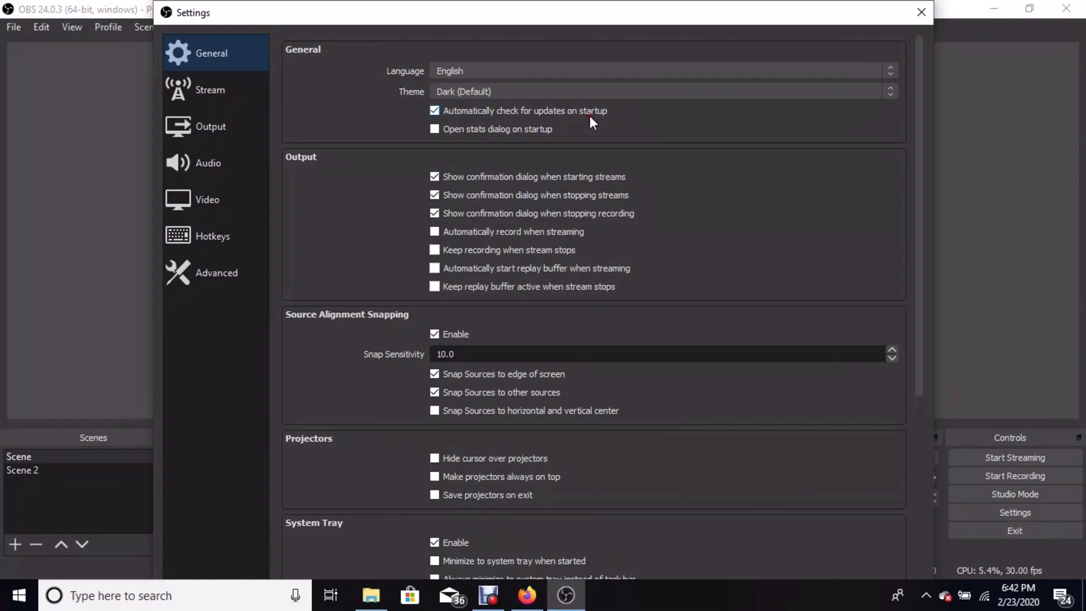
drag(619, 4, 625, 24)
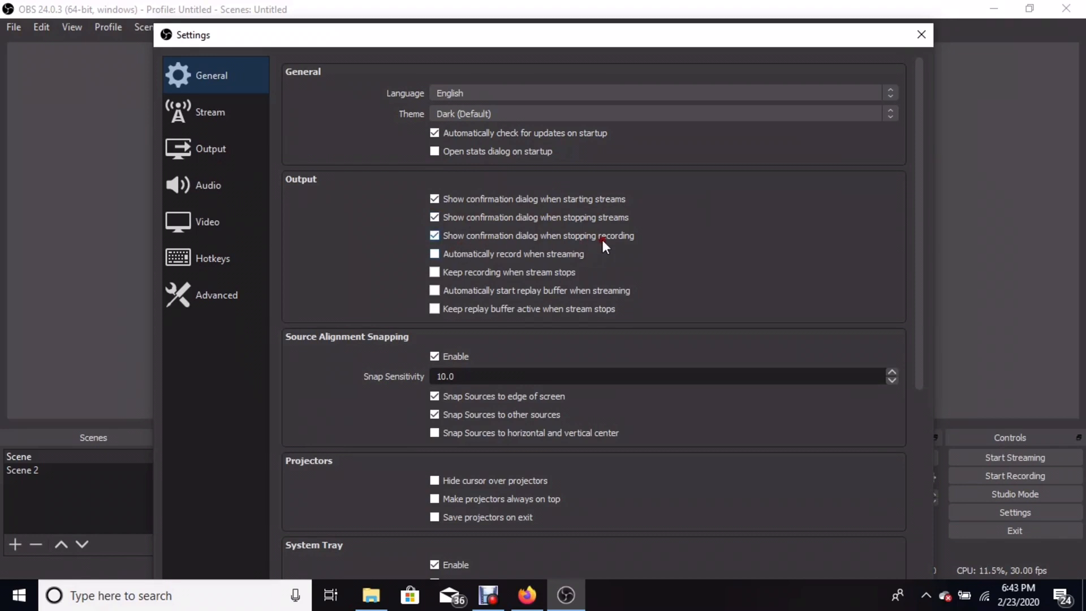
scroll(575, 246, down, 5)
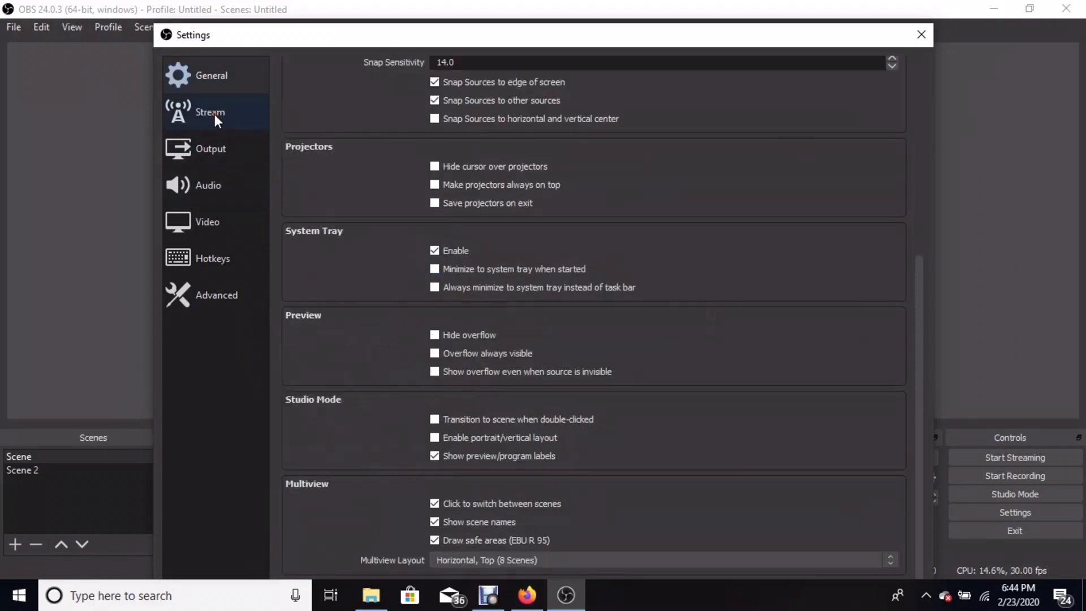
click(215, 114)
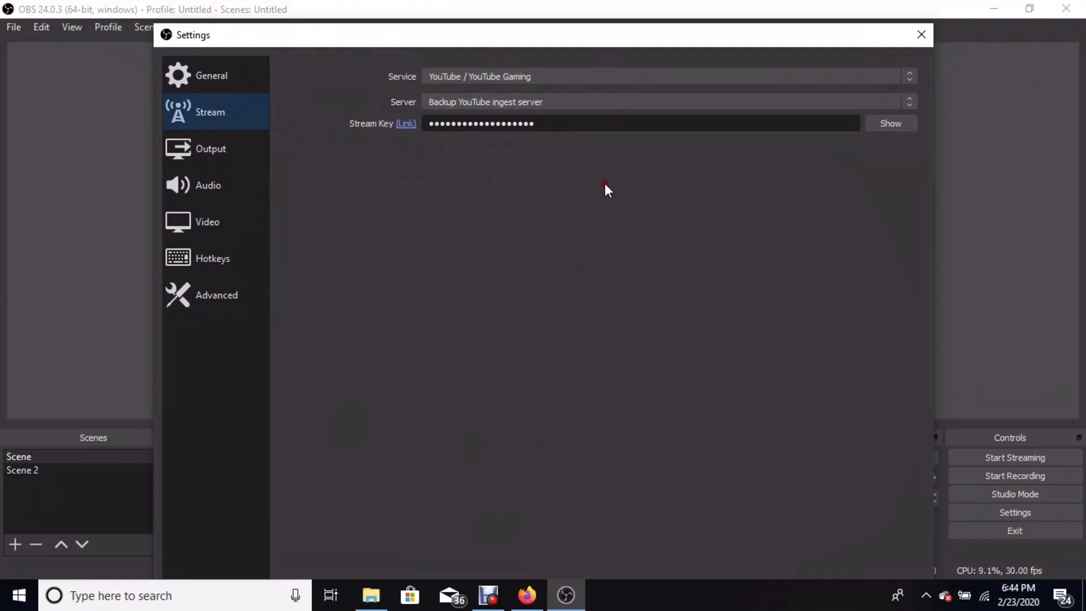
click(213, 151)
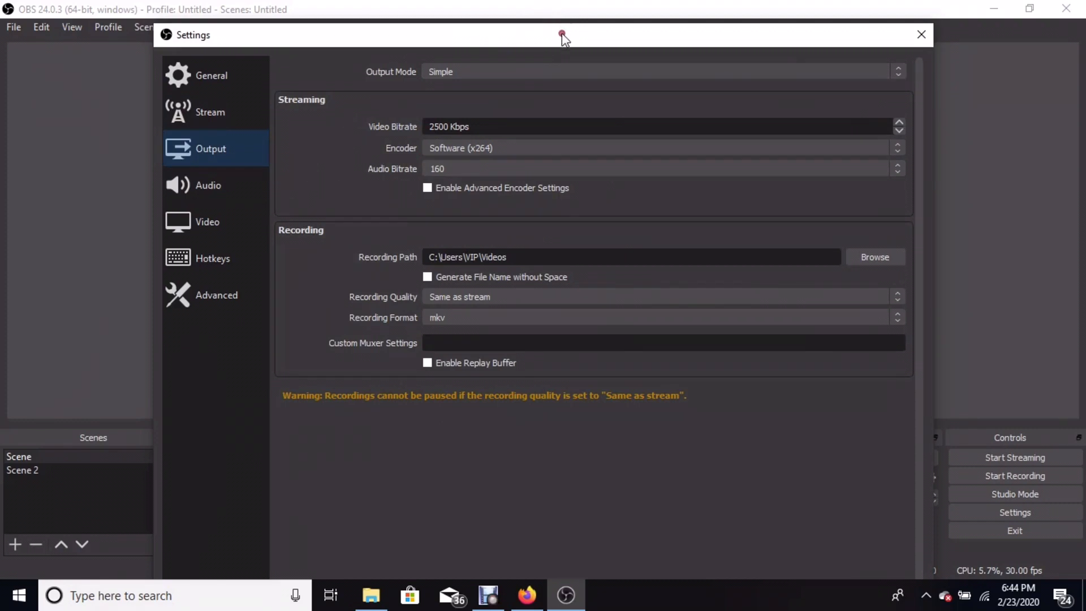
drag(562, 34, 568, 53)
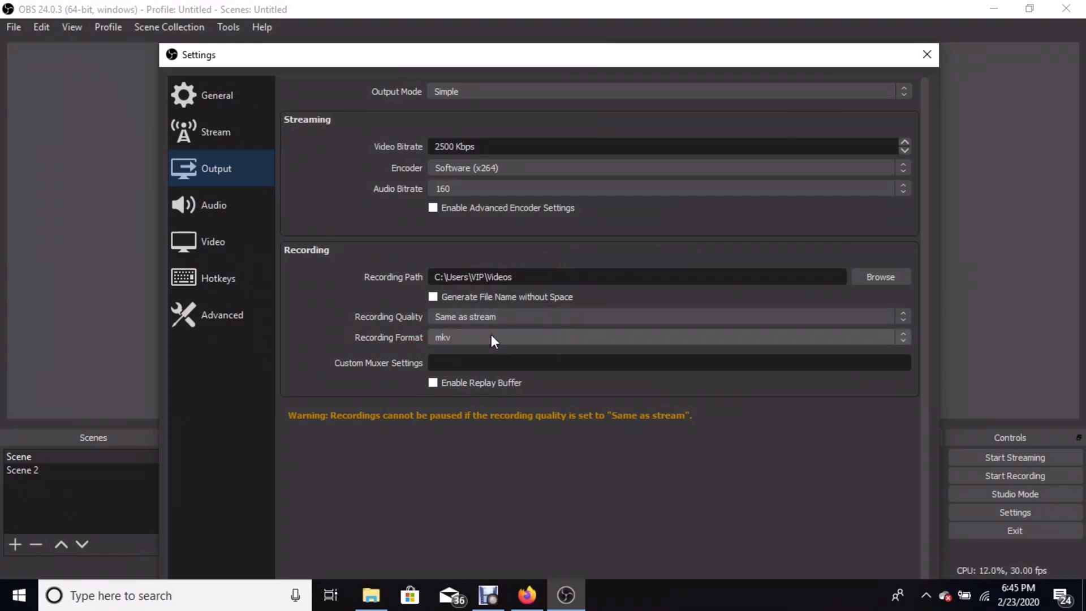
click(904, 341)
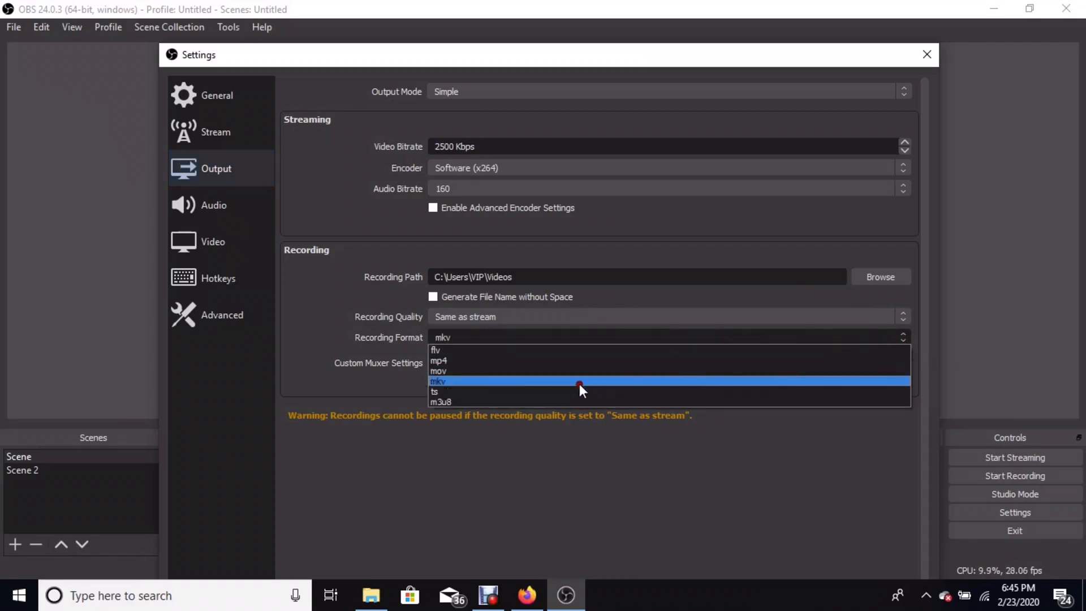
click(490, 359)
Review the Audio and Video settings, keep the common FPS value at 30, and apply and accept the settings
click(224, 204)
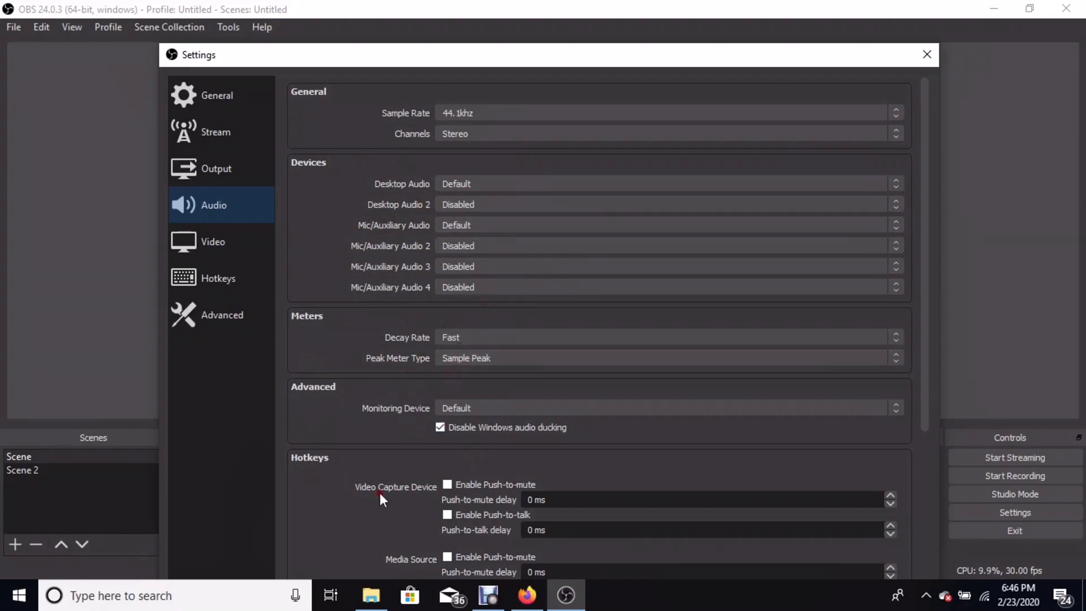
scroll(399, 503, down, 5)
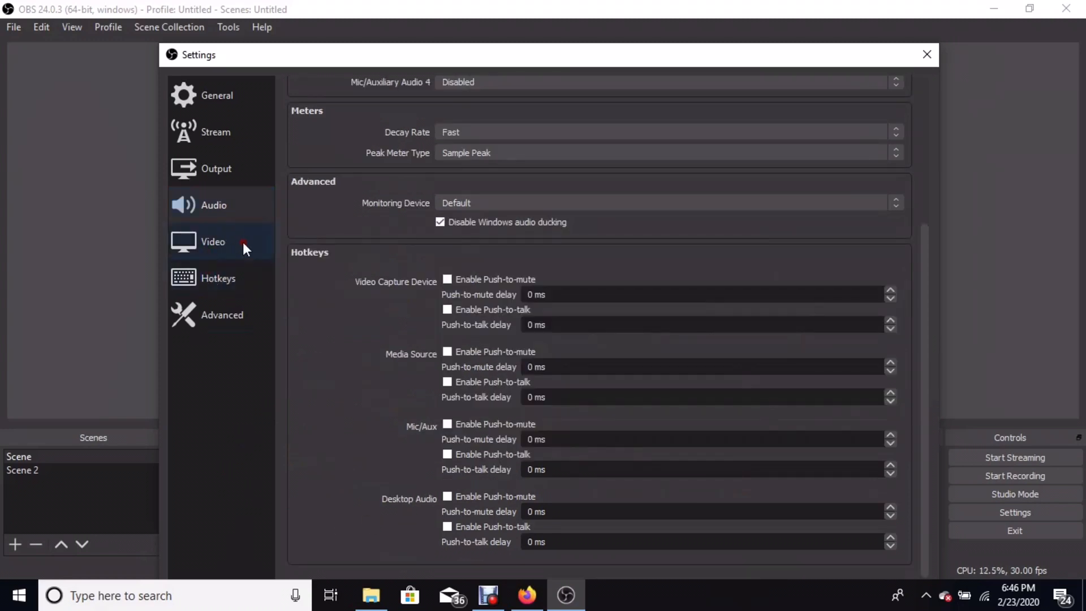
click(209, 241)
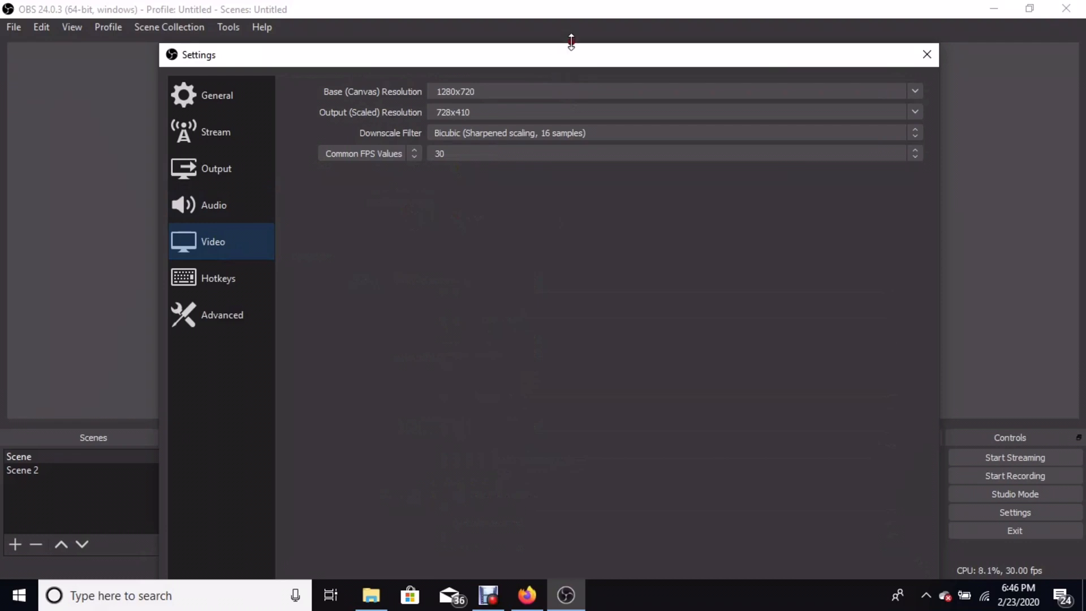
drag(573, 54, 575, 74)
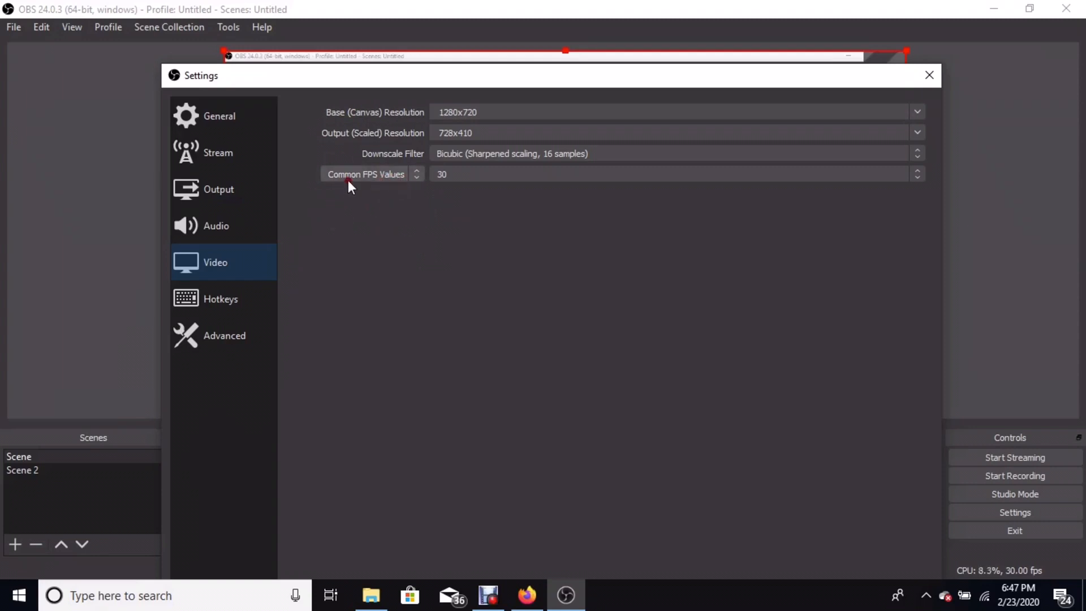
click(916, 175)
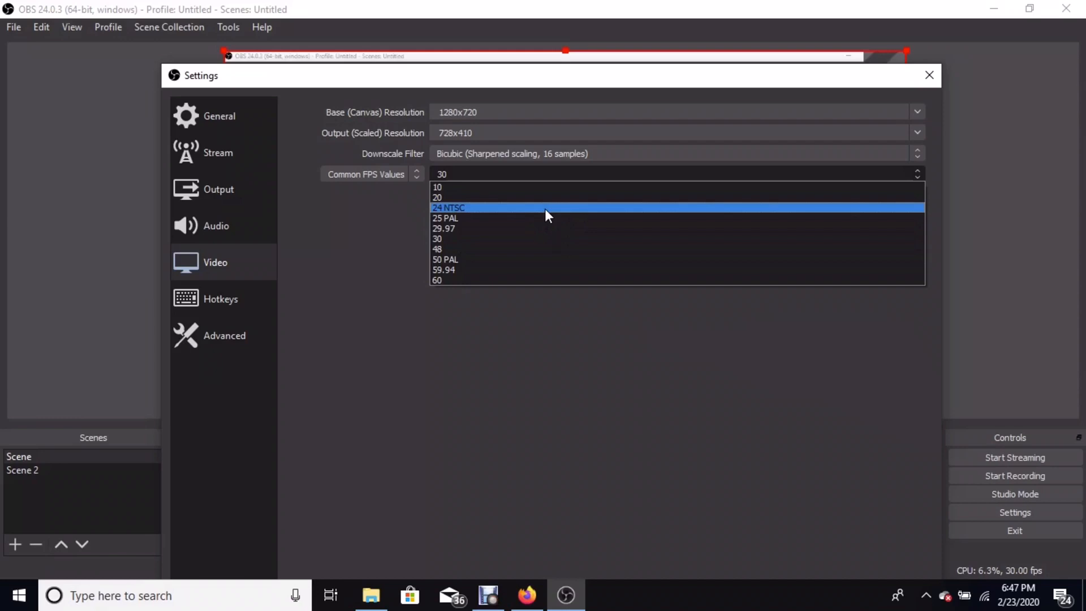
drag(728, 75, 735, 1)
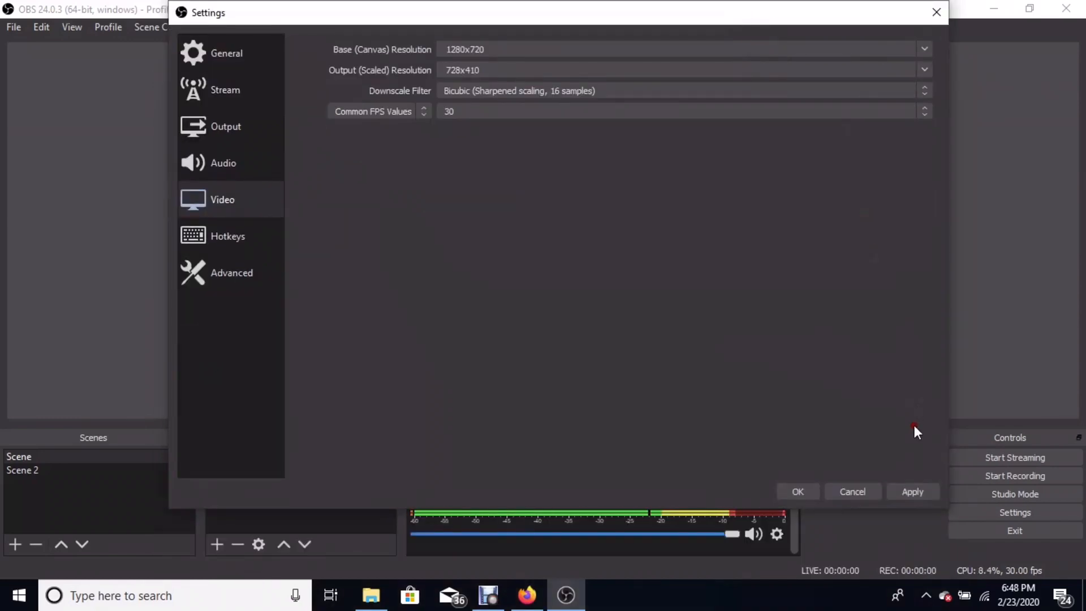
click(908, 489)
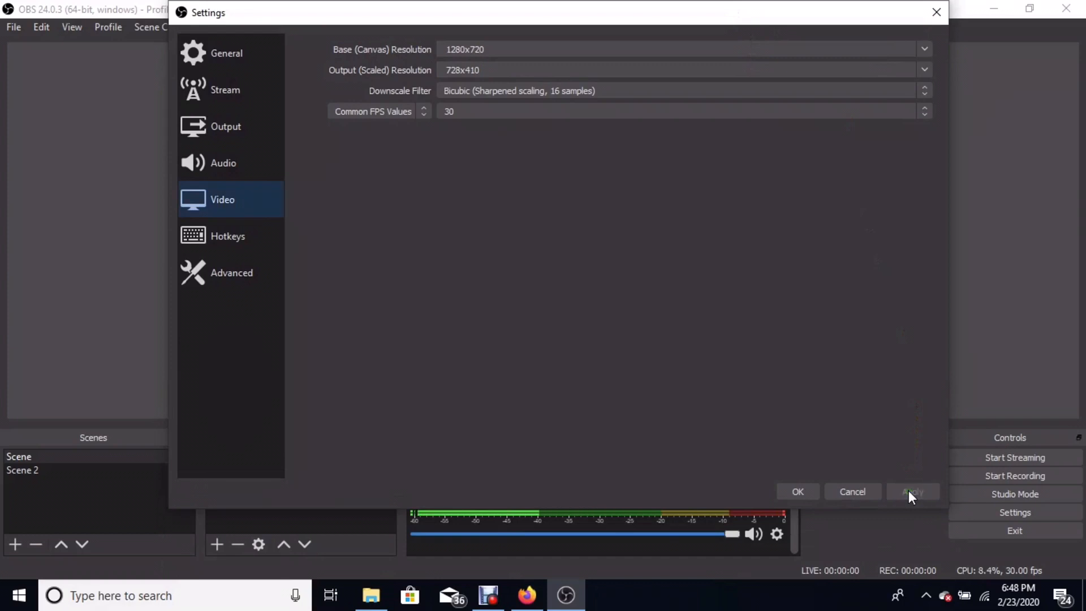
click(796, 492)
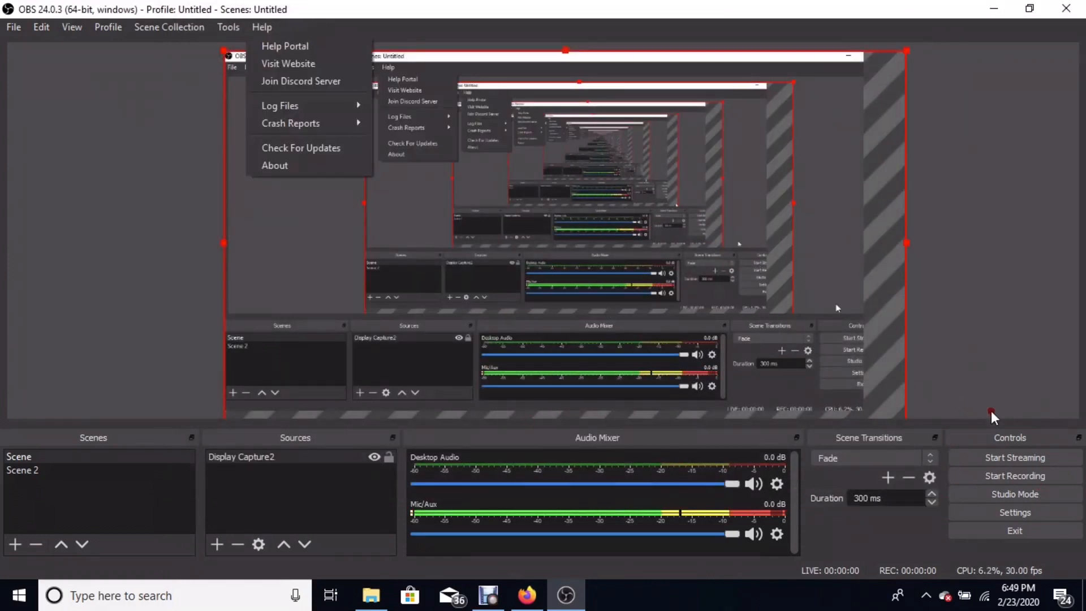
Start a short test recording of the first scene and stop it, confirming the stop
click(1005, 475)
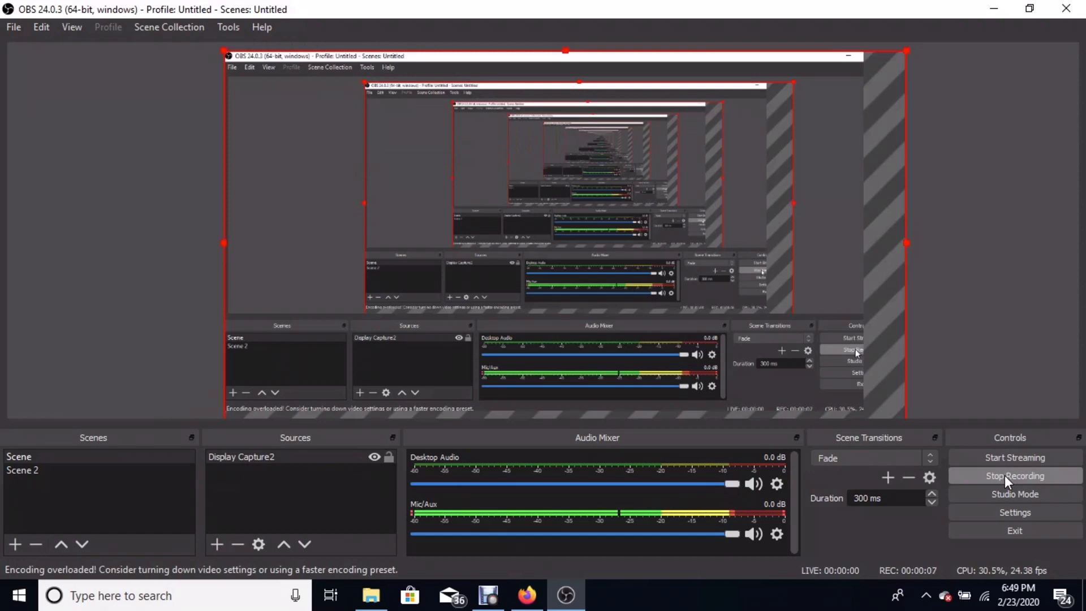
click(1005, 475)
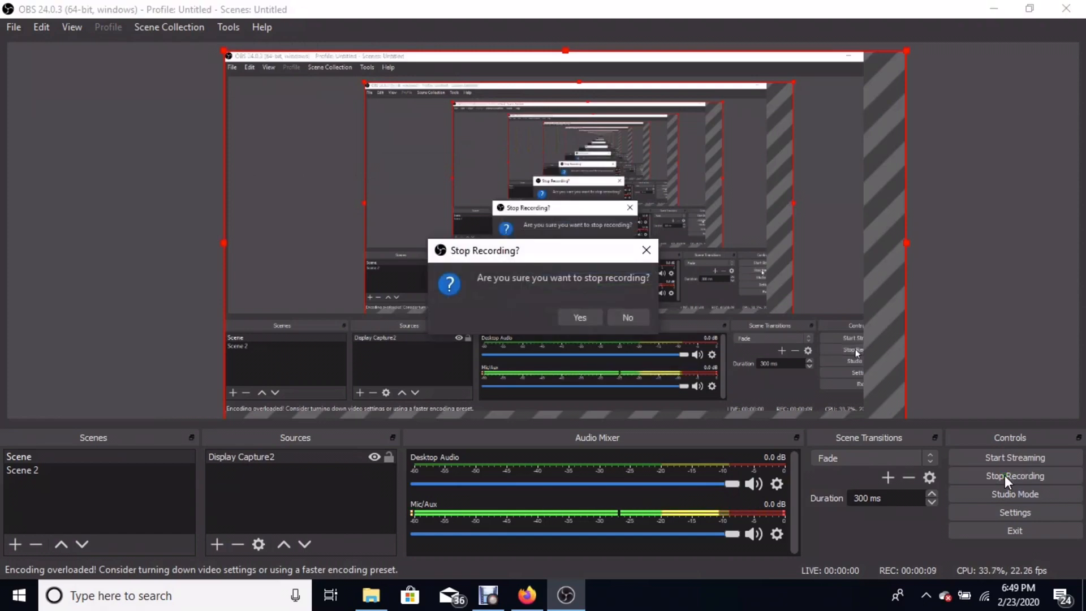
click(580, 318)
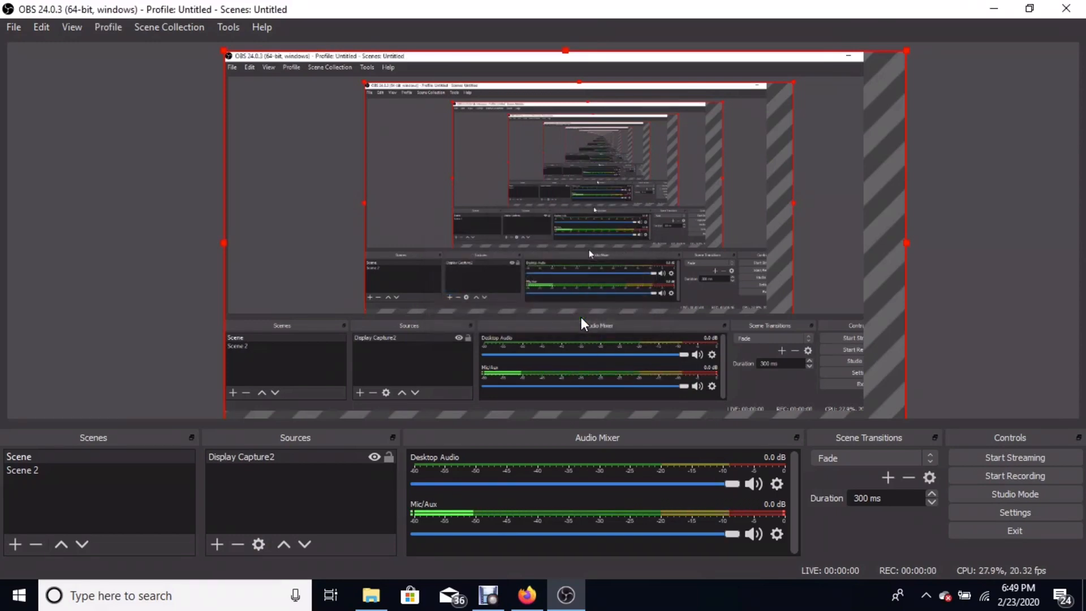